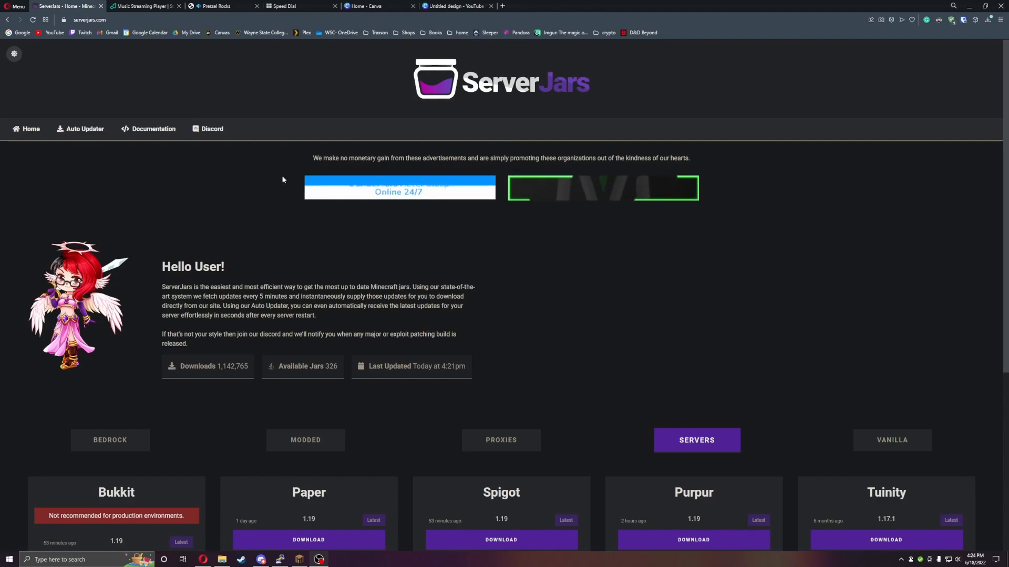
- Review the available server jars on the ServerJars home page and open the Auto Updater page
scroll(308, 137, "down", 2)
scroll(308, 138, "down", 3)
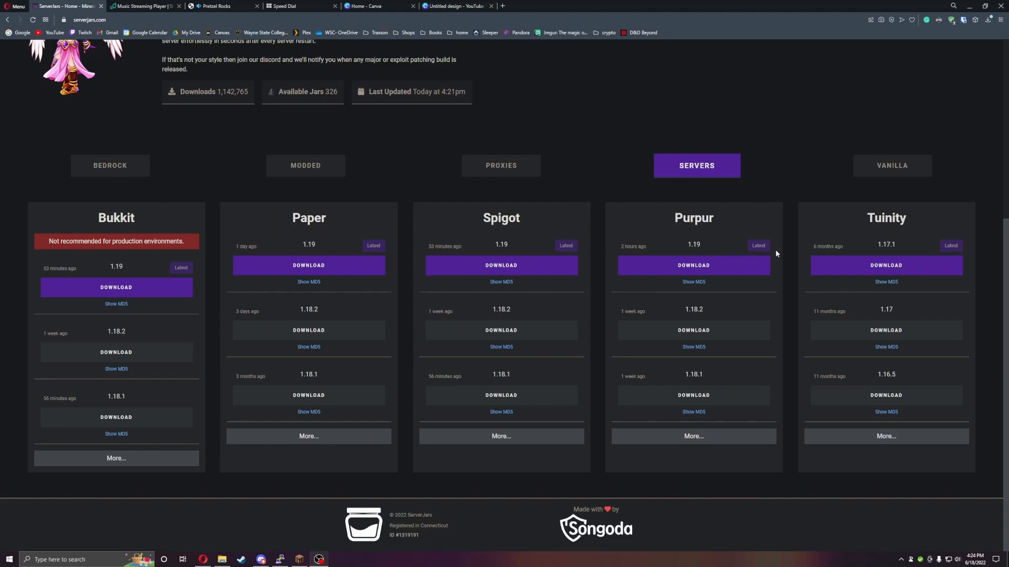
scroll(718, 284, "up", 5)
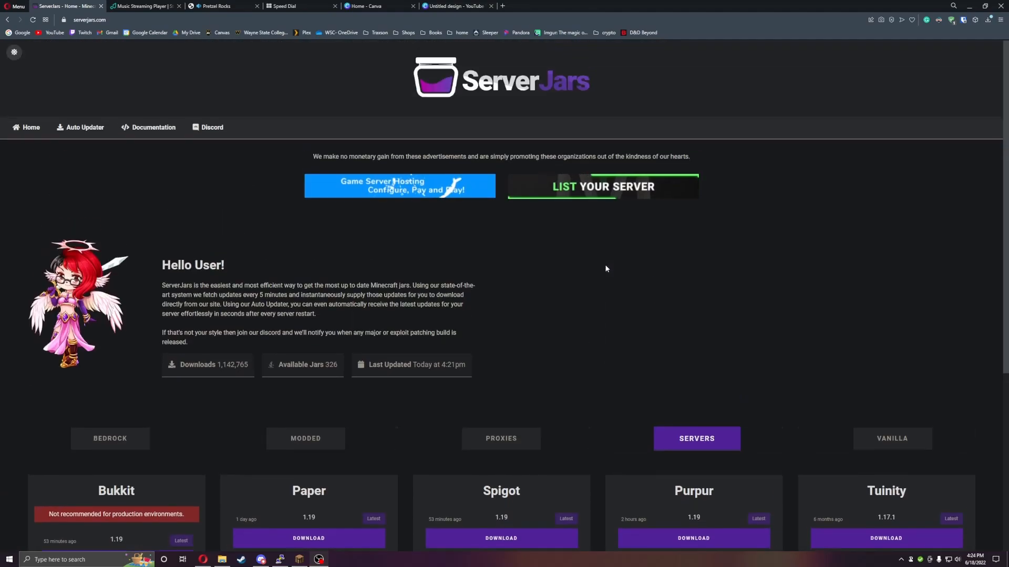
left_click(81, 128)
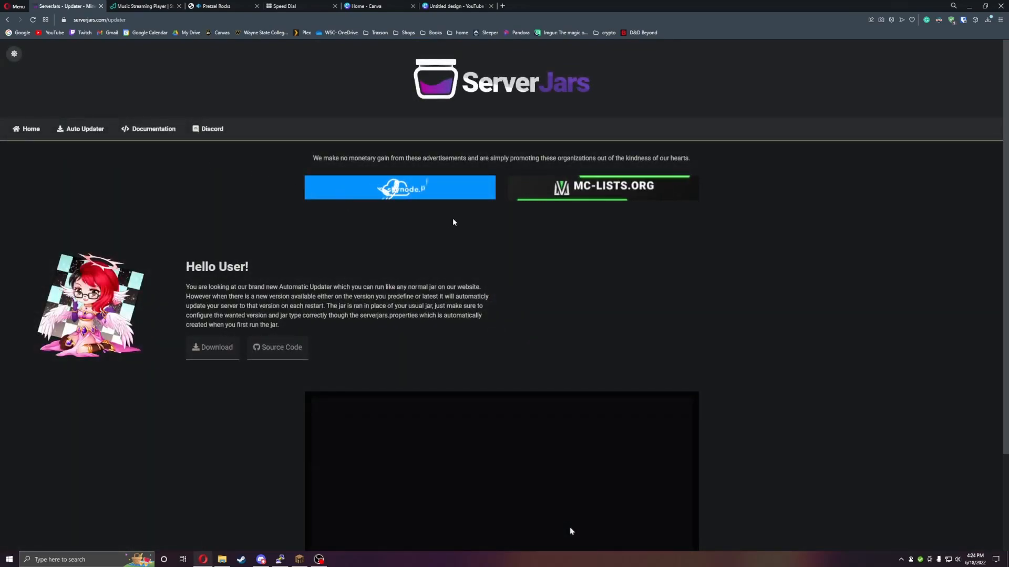
- Download ServerJars-3.jar from the Release v3 assets on GitHub and save it to Downloads as ServerJars-3 (1).jar
scroll(457, 219, "down", 2)
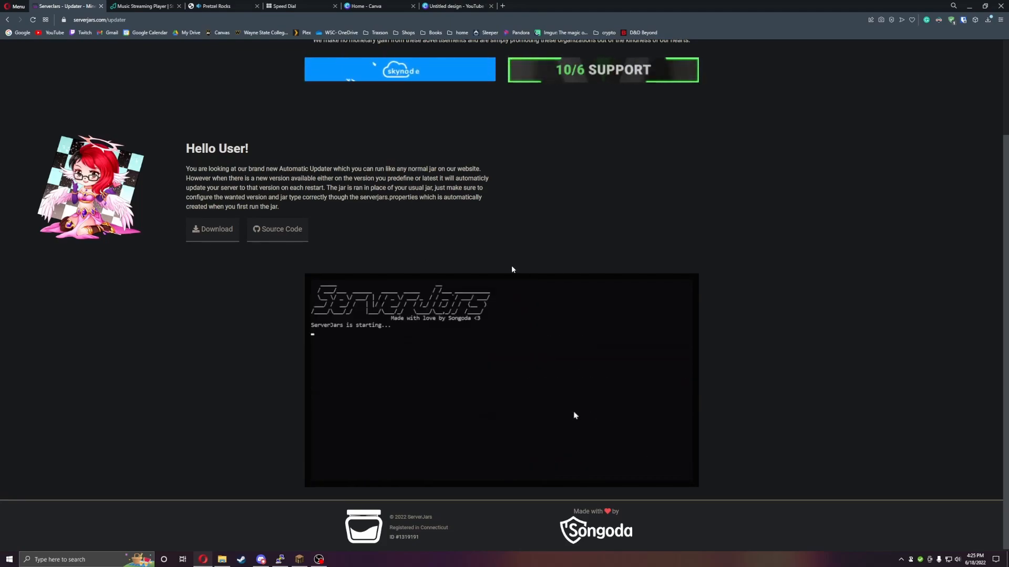
left_click(220, 237)
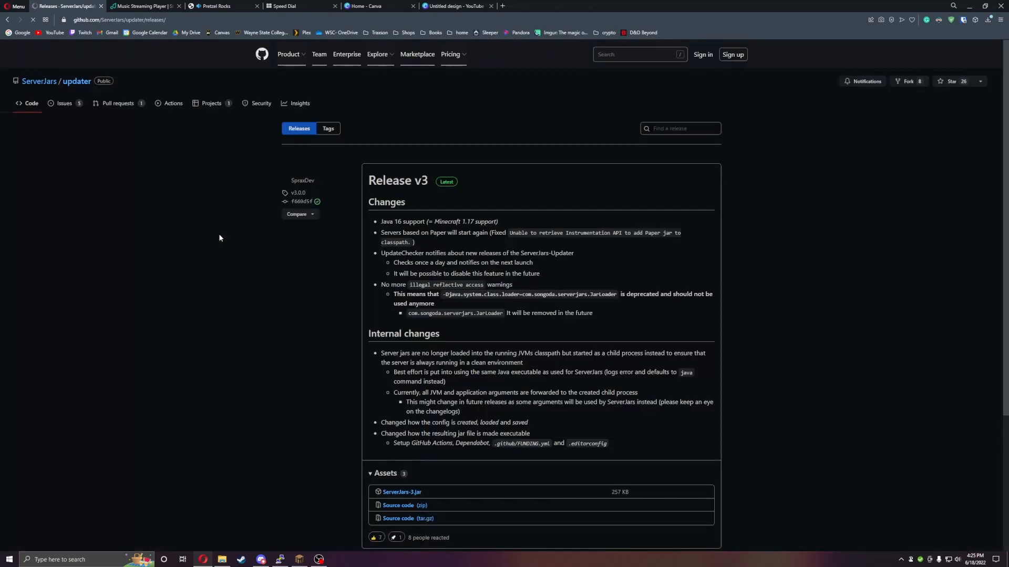
scroll(464, 384, "down", 3)
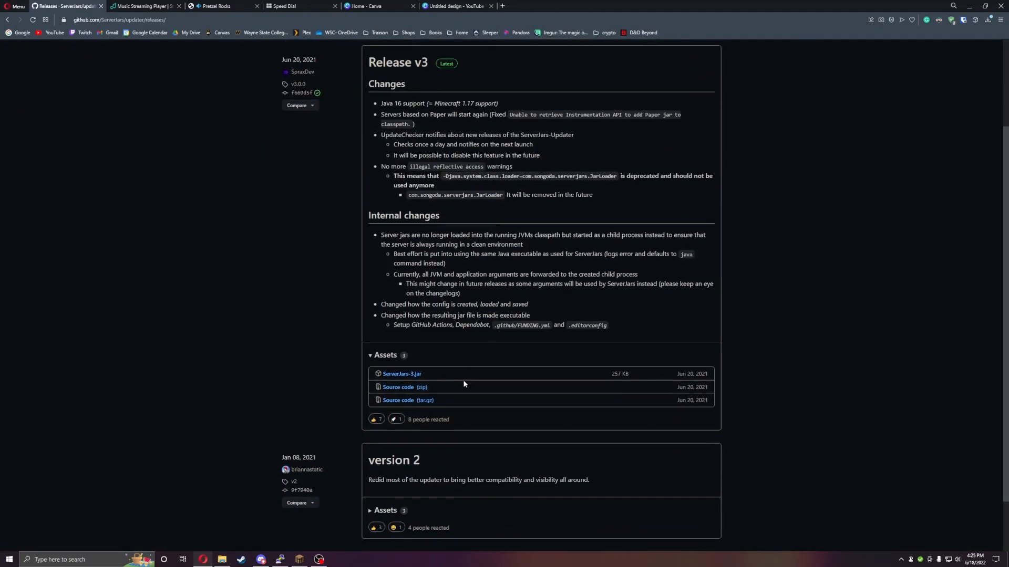
left_click(414, 373)
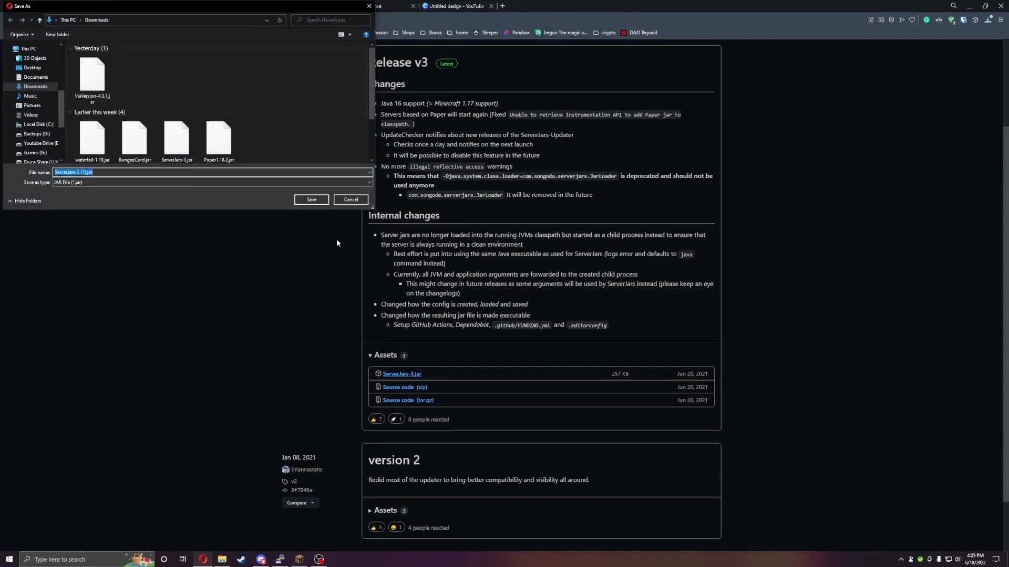
left_click(311, 200)
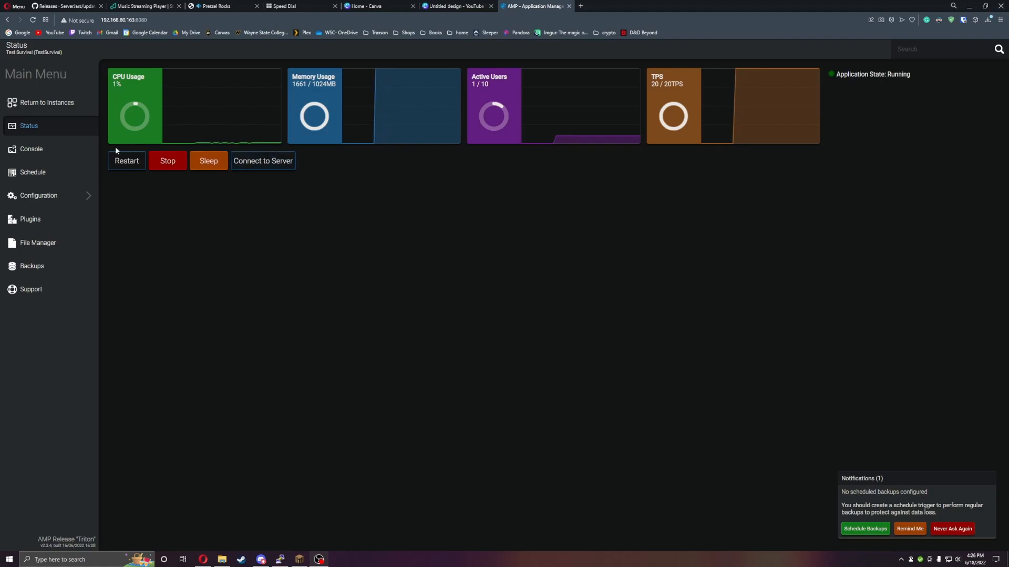
- Connect to the Test Survival instance's files over SFTP from its file manager, logging in to WinSCP with the account password
left_click(150, 159)
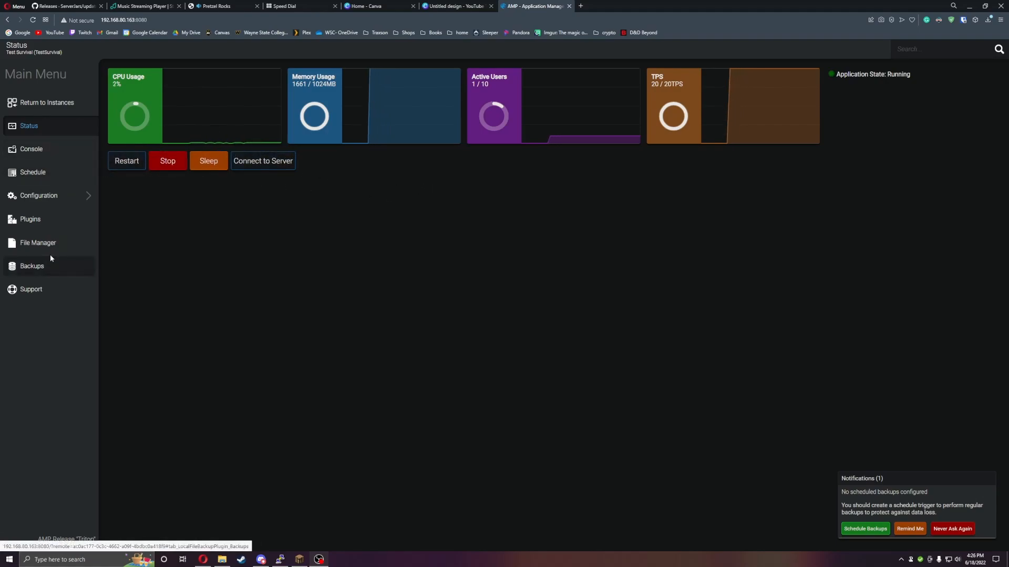
left_click(47, 246)
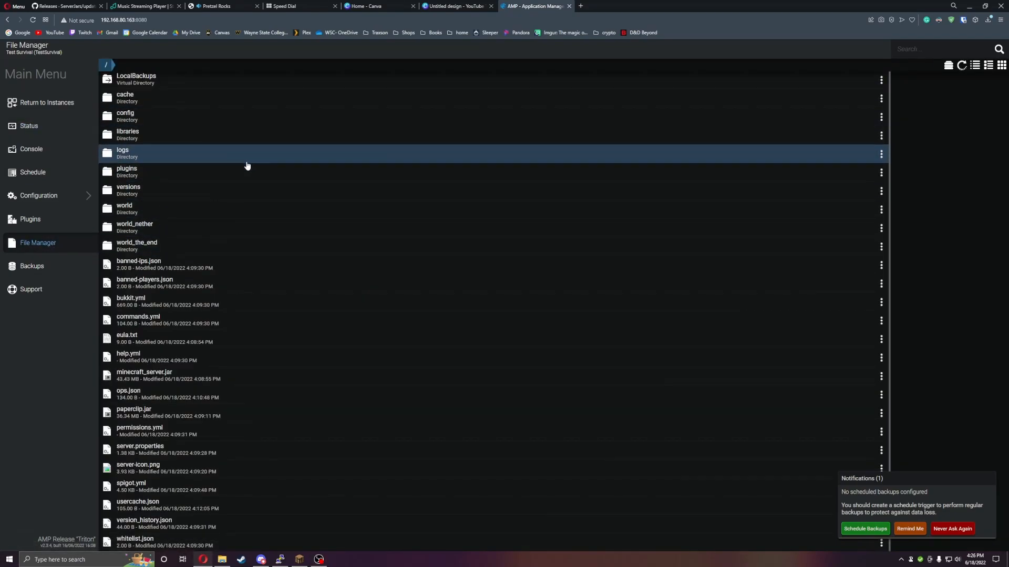
left_click(948, 65)
left_click(513, 70)
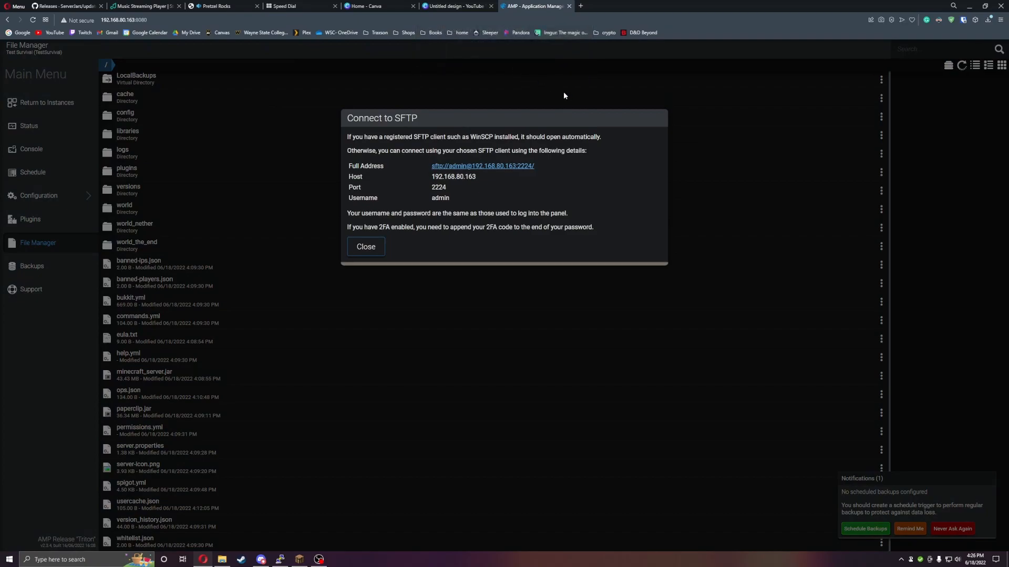
left_click(479, 336)
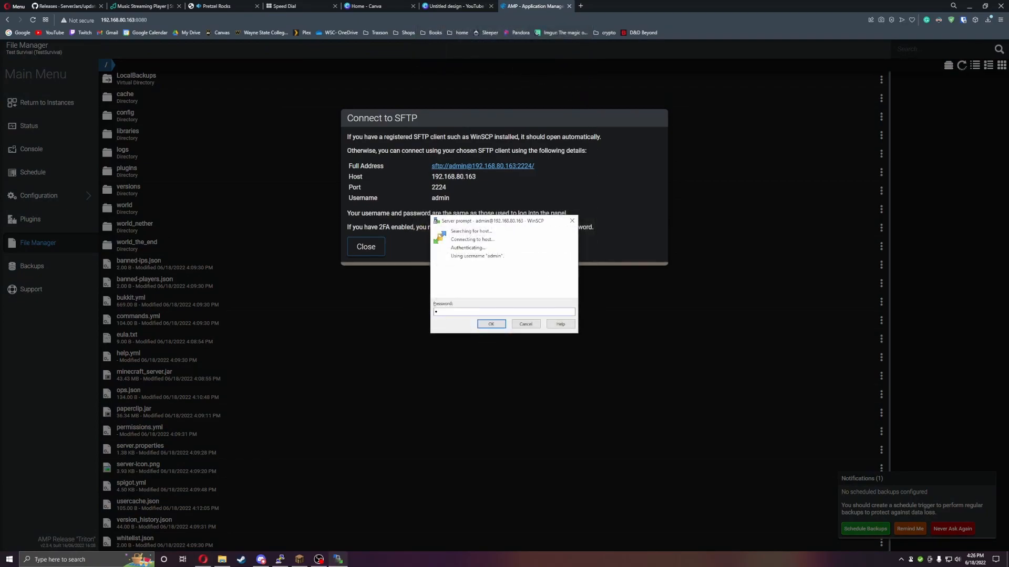
type("••••••••")
left_click(491, 324)
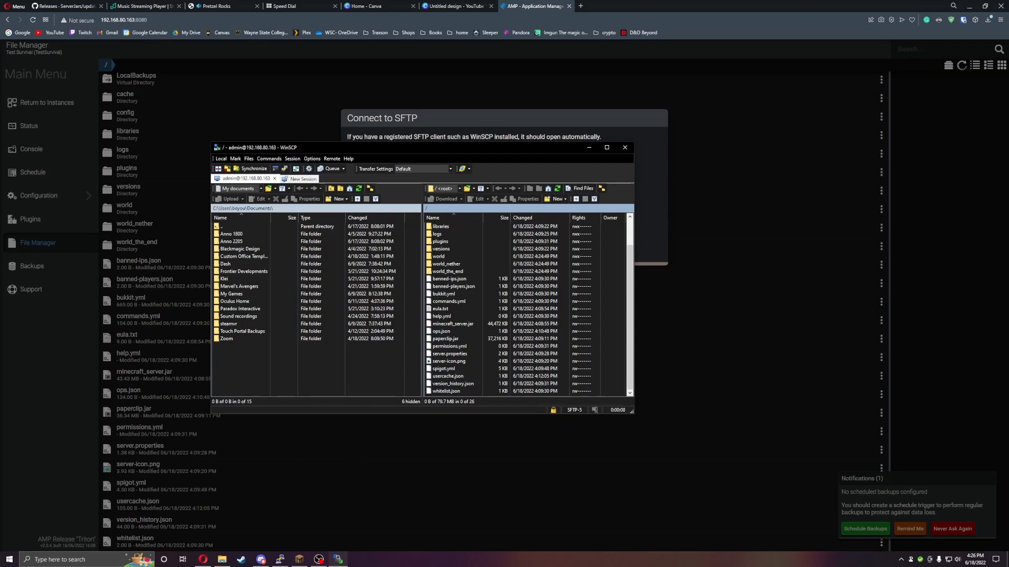
- Upload the downloaded ServerJars-3 (1).jar into the server's root folder in WinSCP
key("super+e")
left_click_drag(541, 381, 511, 344)
scroll(512, 351, "down", 2)
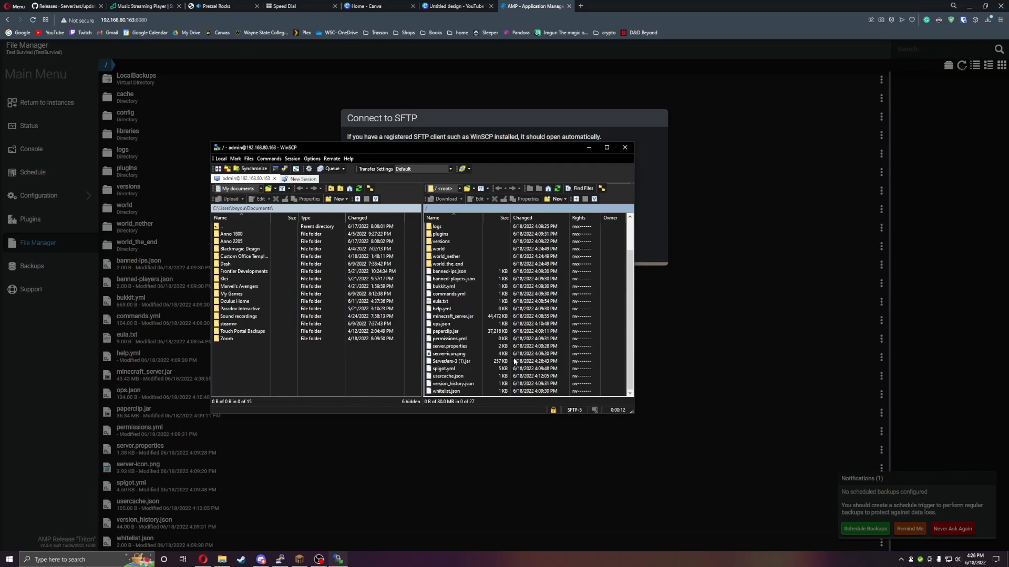
- Rename the uploaded ServerJars-3 (1).jar in the server's root folder as AutoUpdater.jar
right_click(450, 361)
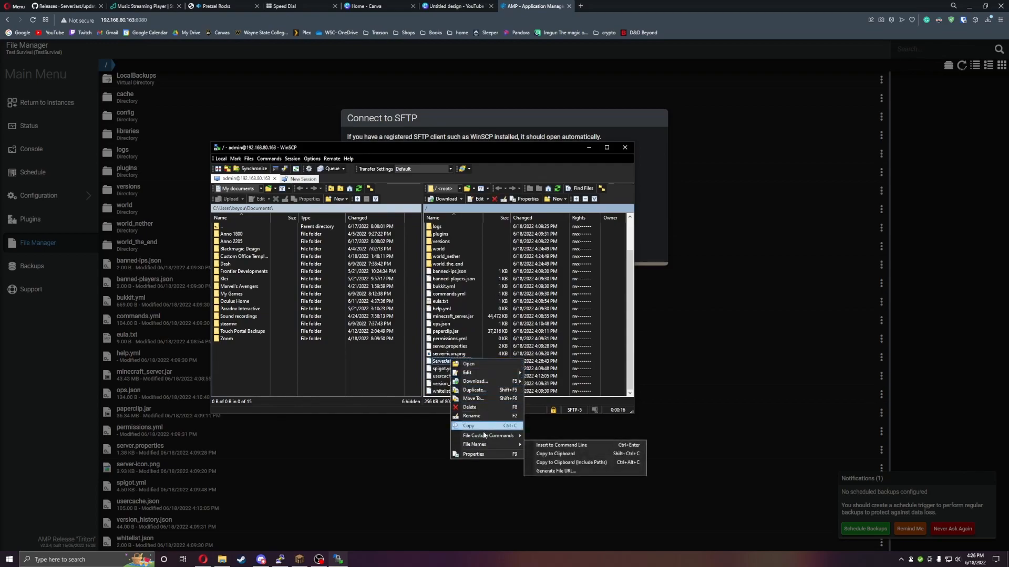
left_click(476, 415)
type("AutoUpdater.jar")
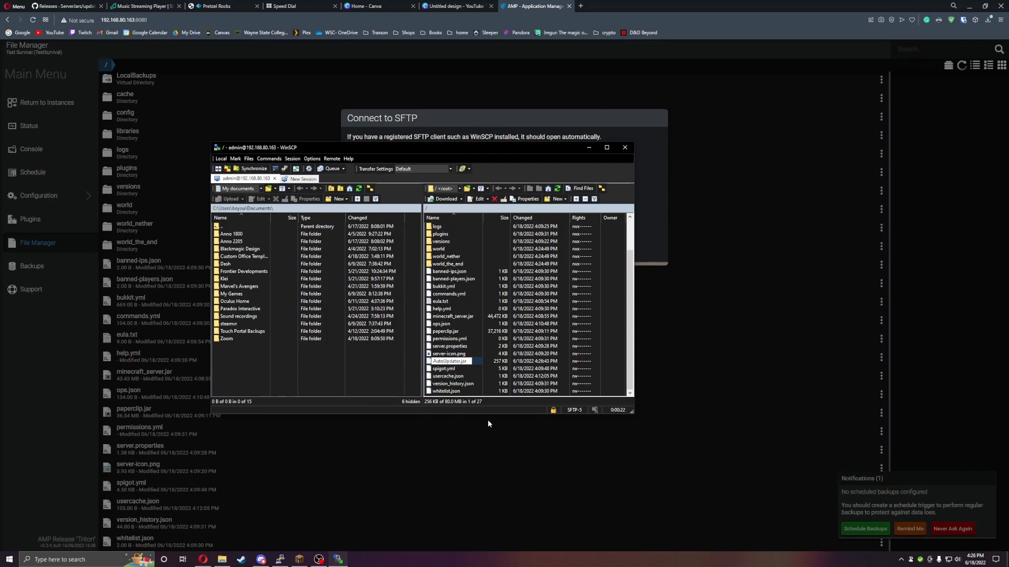
key("Return")
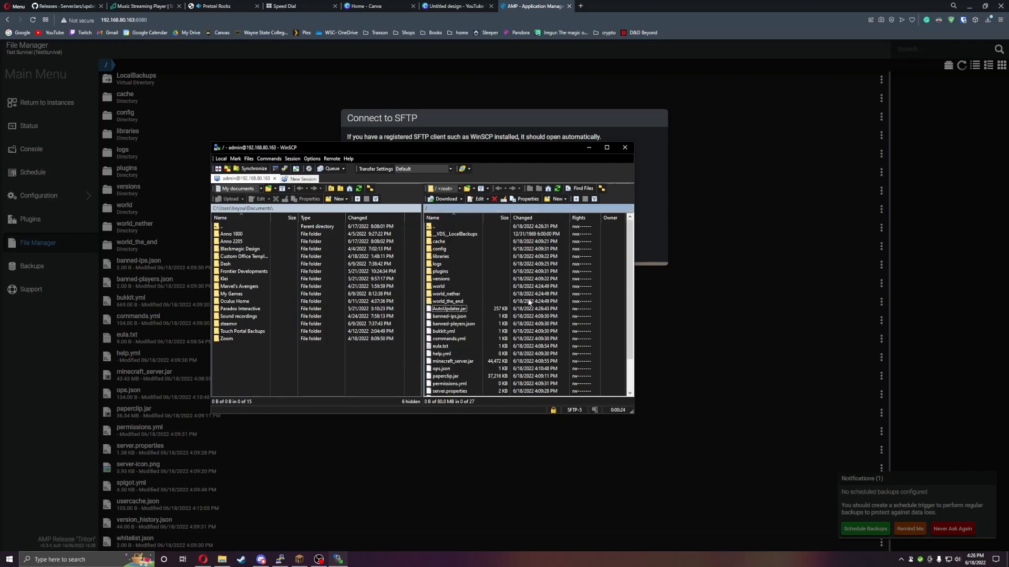
- Close the SFTP connection details and set the Server JAR to AutoUpdater.jar in the instance's server settings
left_click(651, 246)
left_click(364, 247)
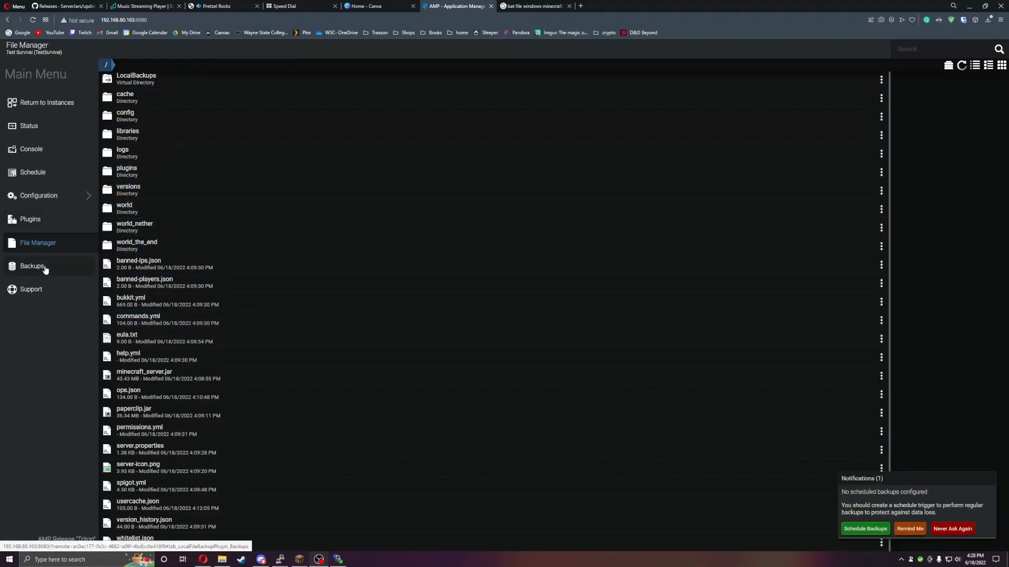
left_click(47, 195)
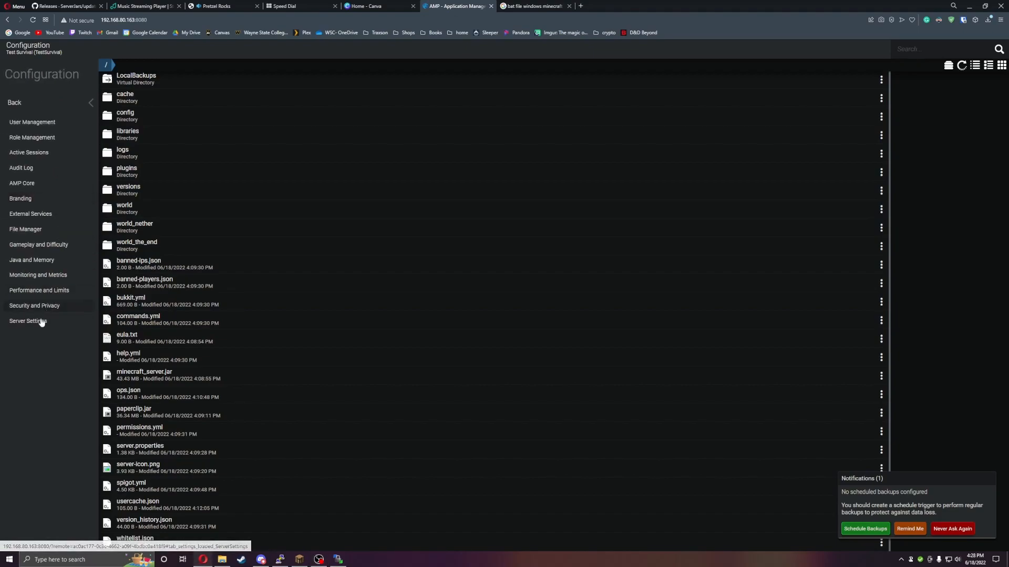
left_click(43, 321)
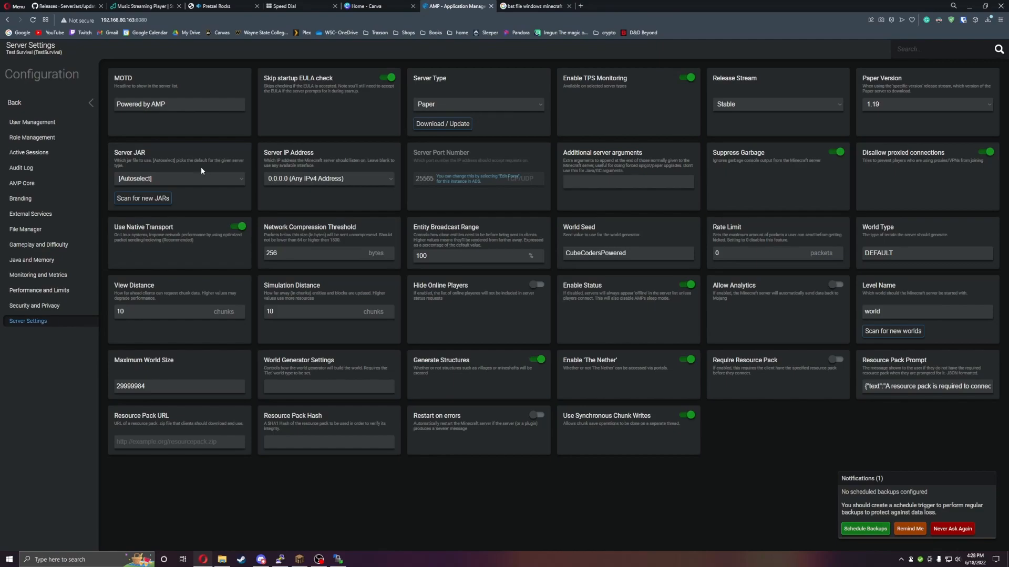
left_click(191, 180)
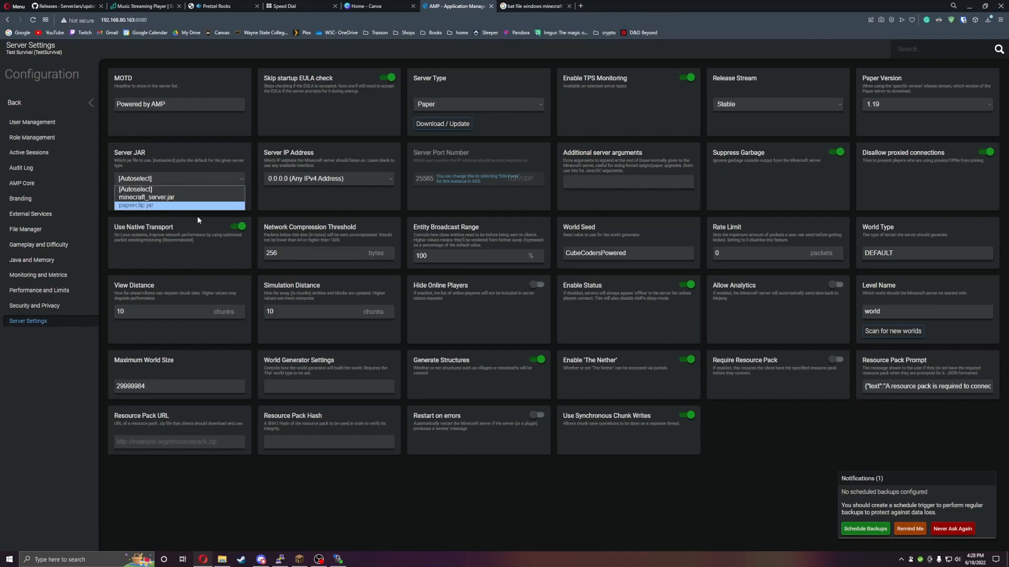
left_click(241, 179)
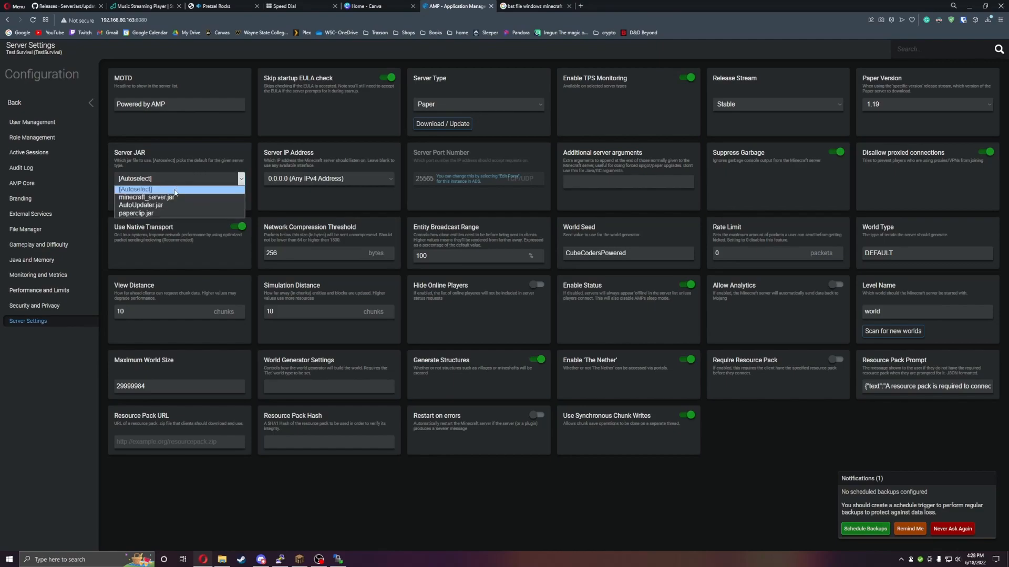
left_click(231, 205)
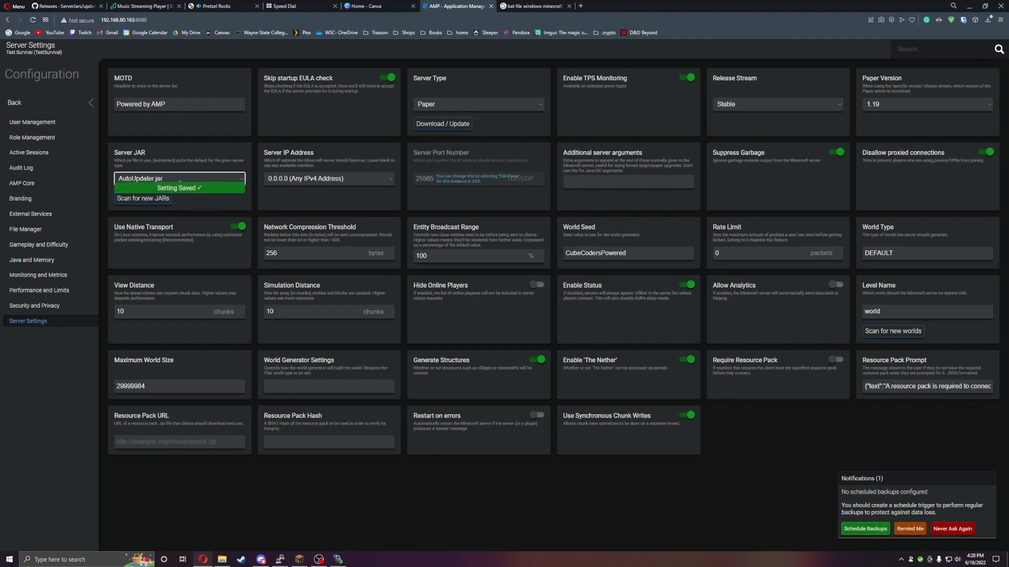
left_click(540, 104)
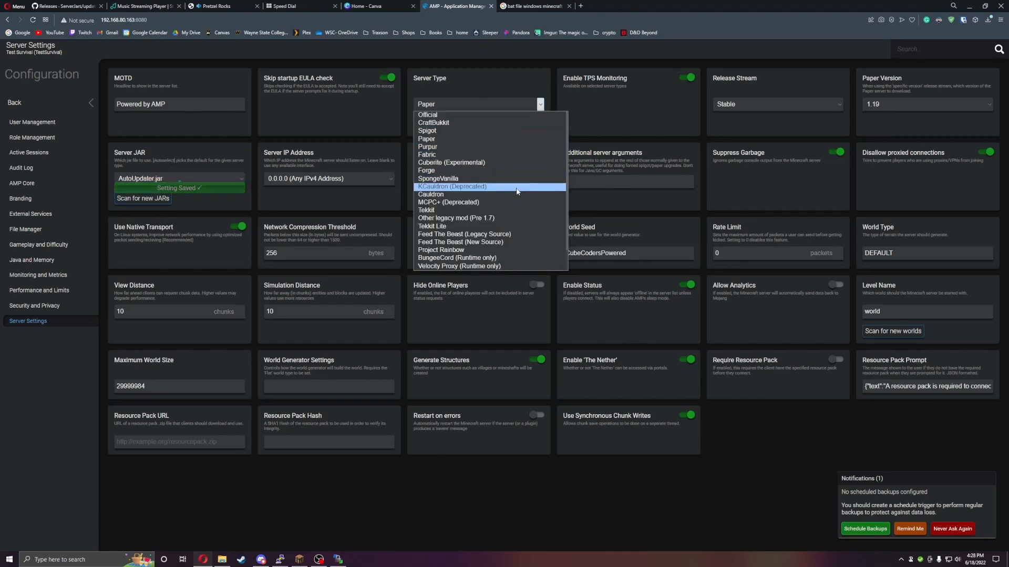
left_click(459, 92)
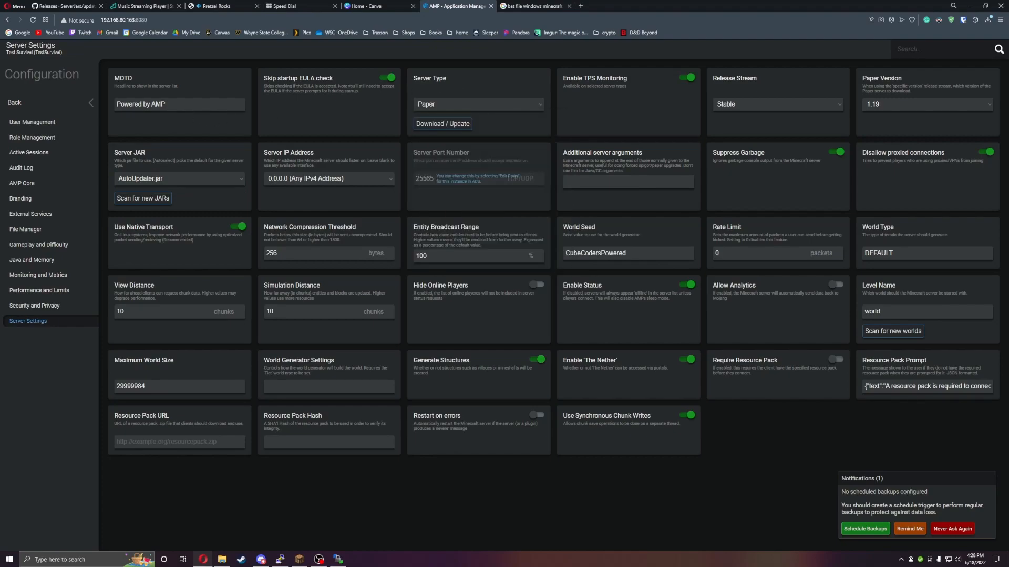
- Restart the Test Survival server and open its console
left_click(14, 103)
left_click(29, 126)
left_click(137, 162)
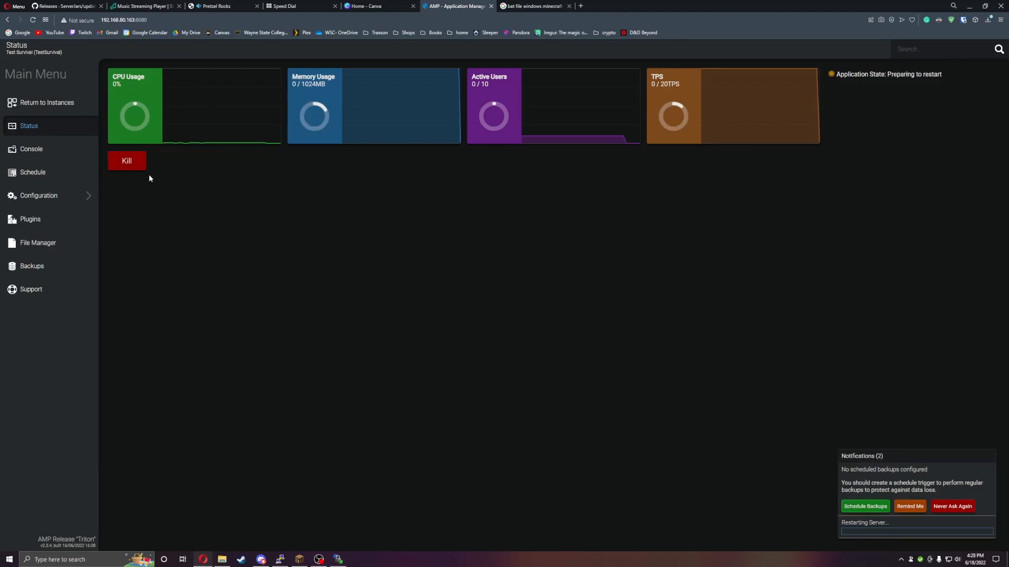
left_click(50, 150)
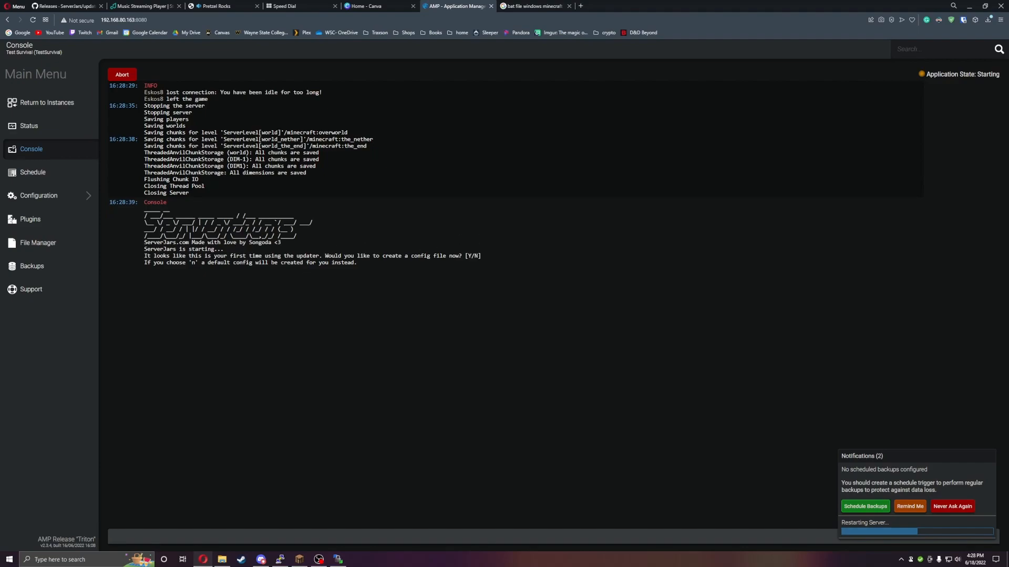
- Create the updater's config file through the console, answering paper for the server type and latest for the version
left_click_drag(145, 256, 393, 269)
left_click(240, 536)
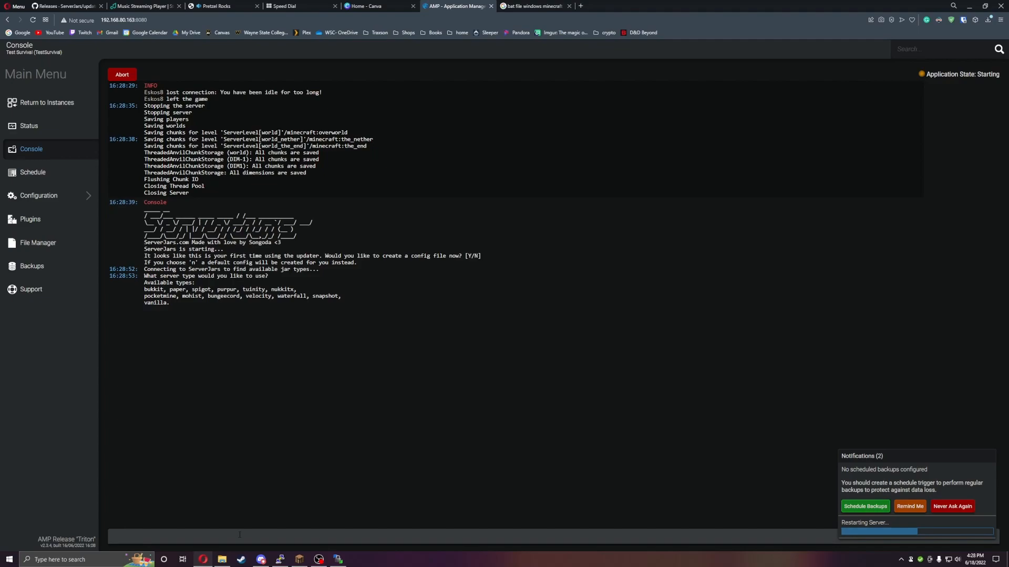
type("paper")
key("Return")
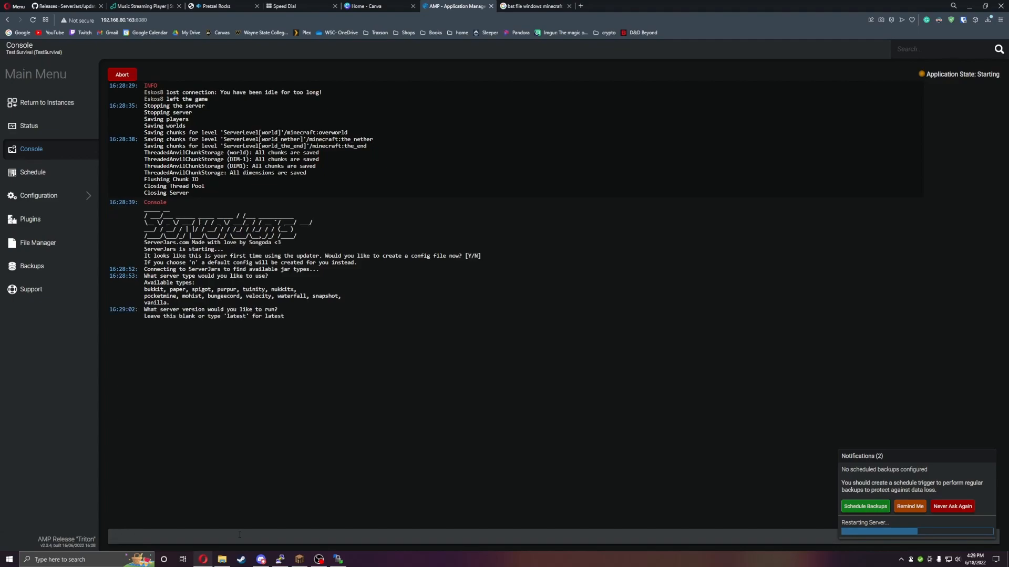
type("latest")
key("Return")
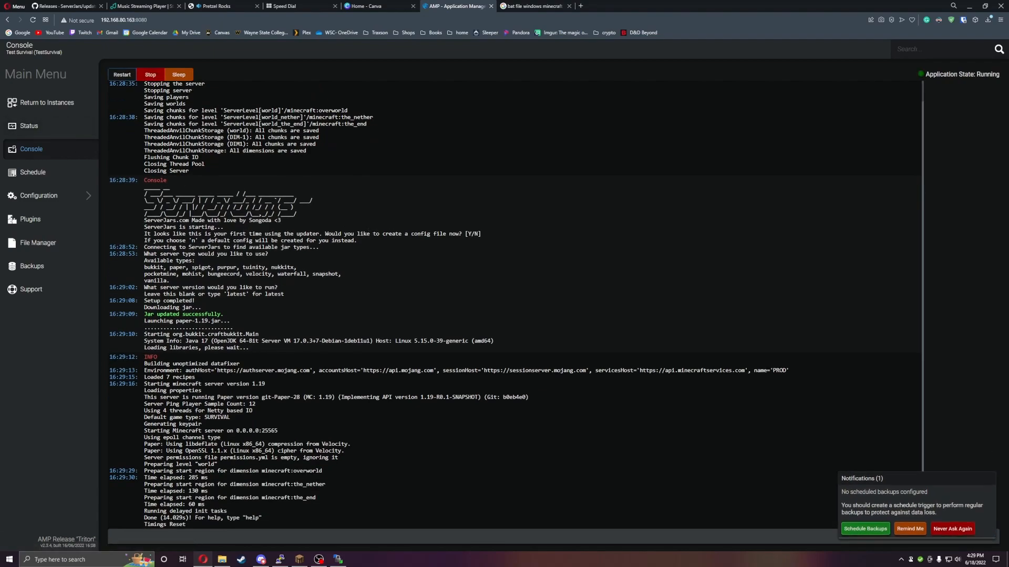
left_click(26, 129)
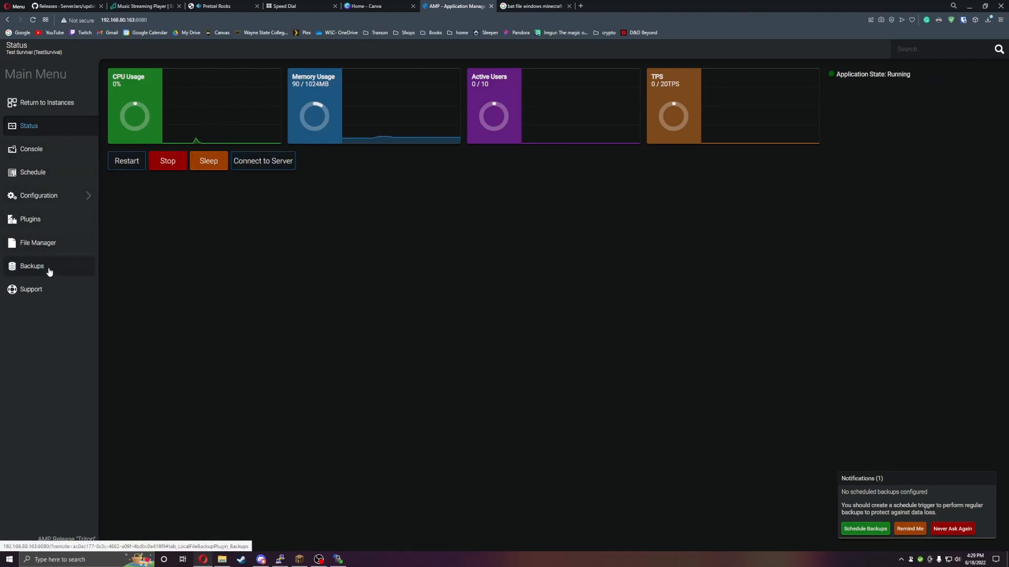
left_click(45, 196)
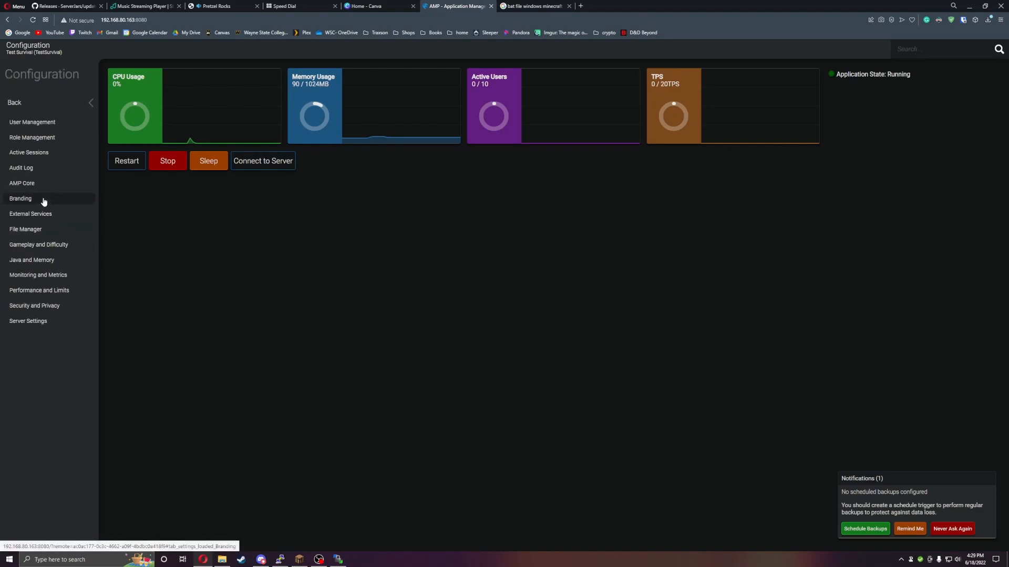
left_click(66, 102)
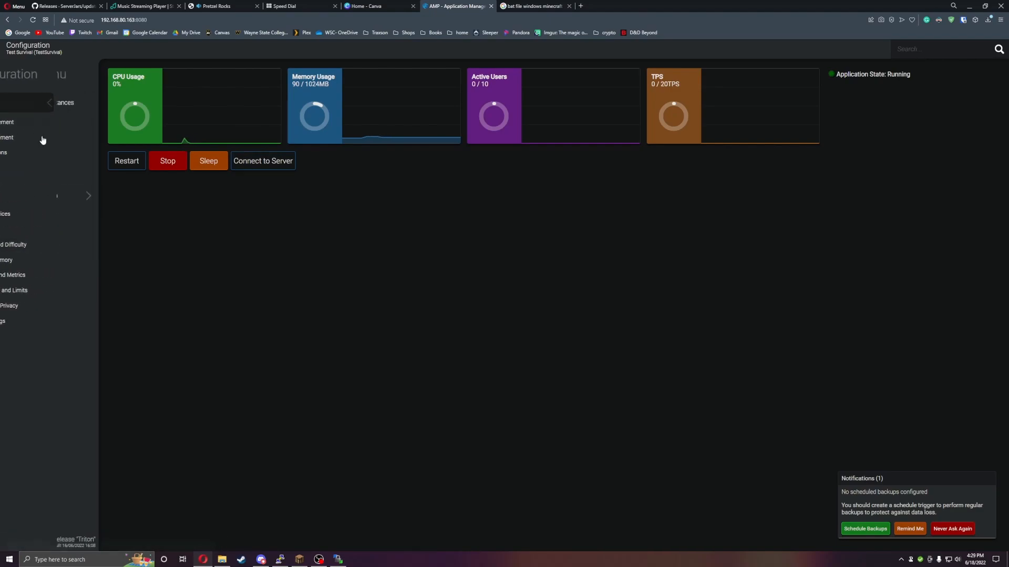
- Open the instance's file manager, view the server.properties file and close it without editing
left_click(38, 243)
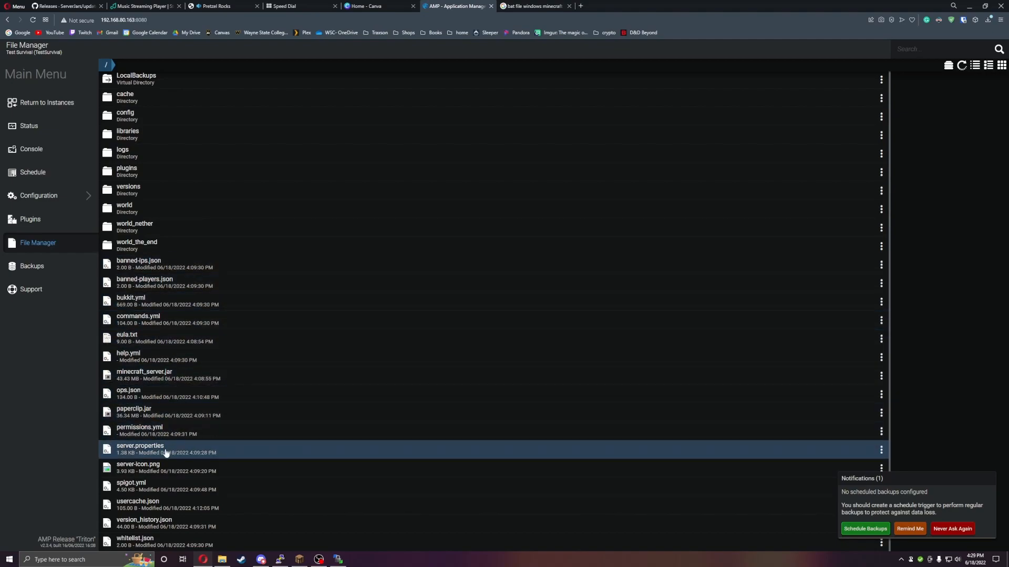
left_click(153, 467)
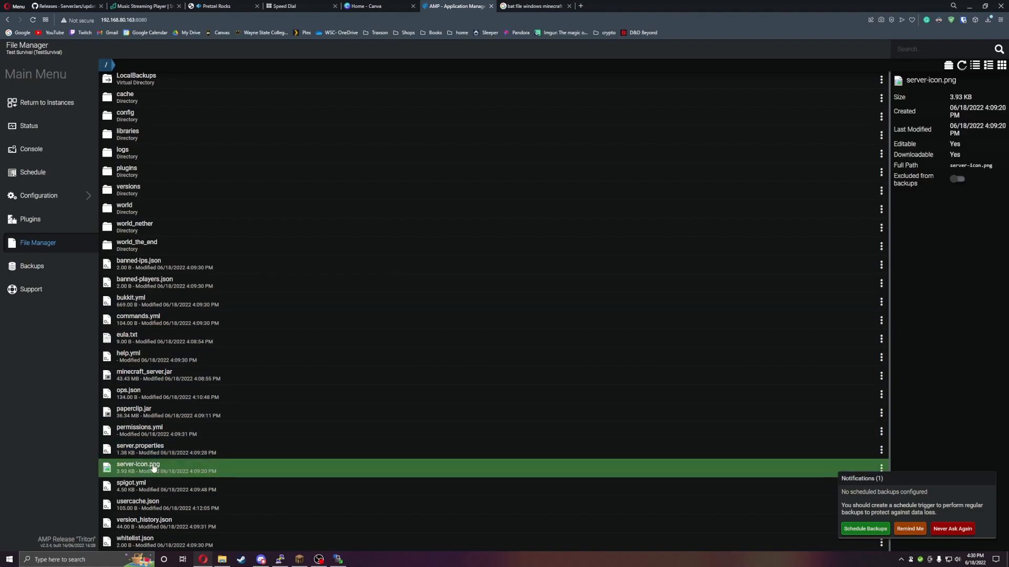
double_click(164, 453)
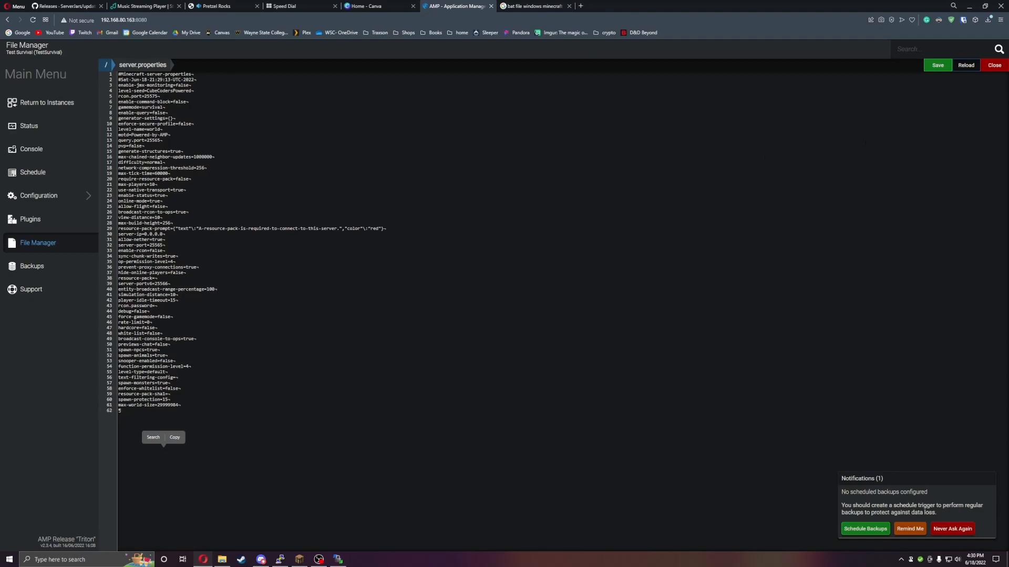
left_click(993, 66)
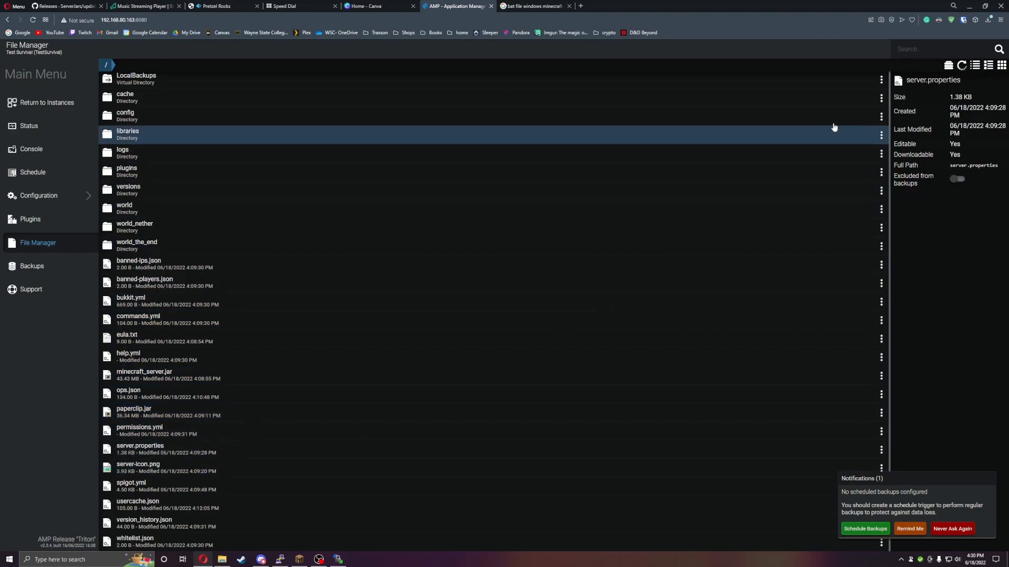
- Refresh the server's file list and open serverjars.properties to examine its server type and version settings
left_click(961, 65)
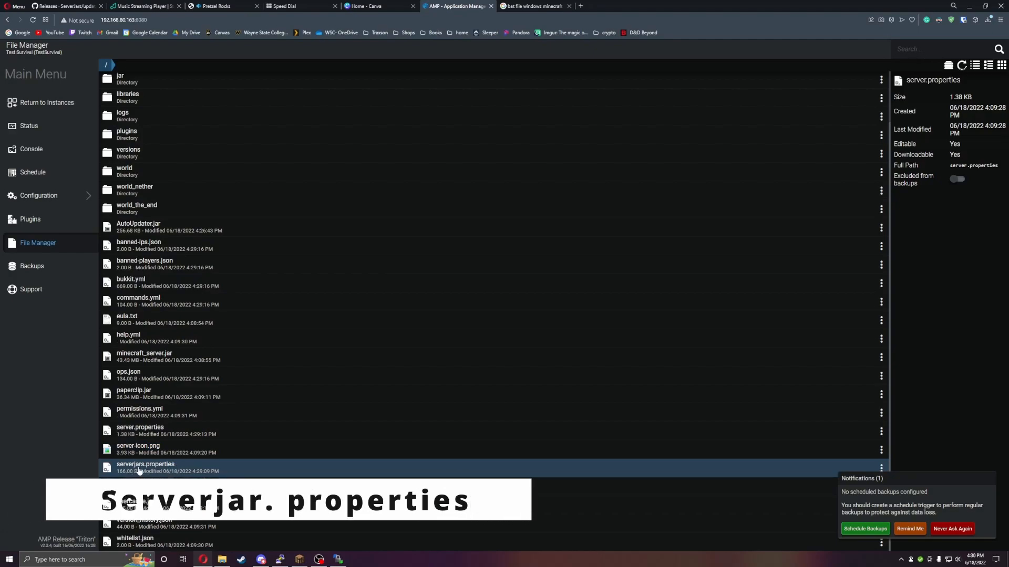
left_click(158, 471)
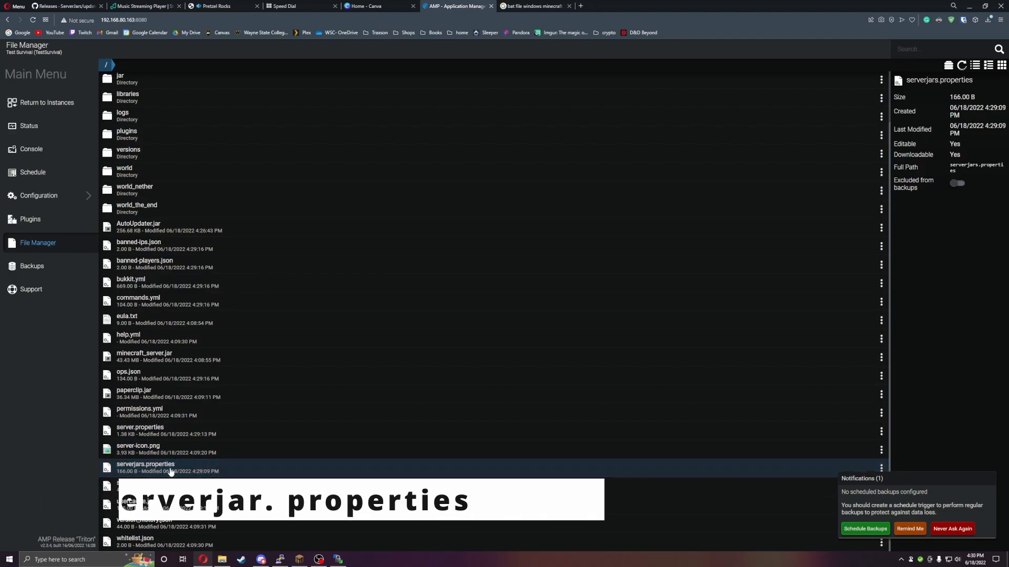
double_click(170, 472)
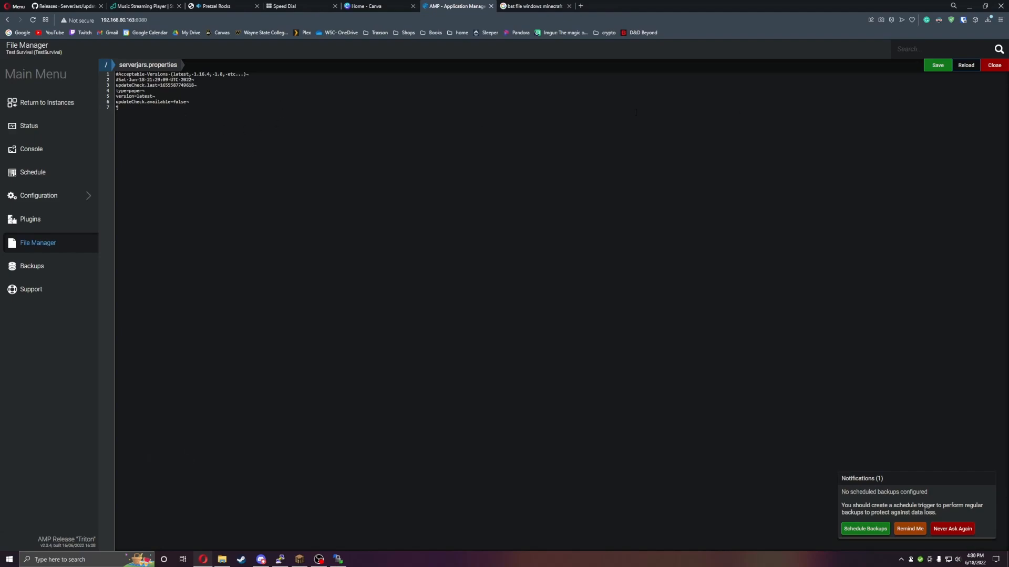
scroll(636, 112, "up", 3)
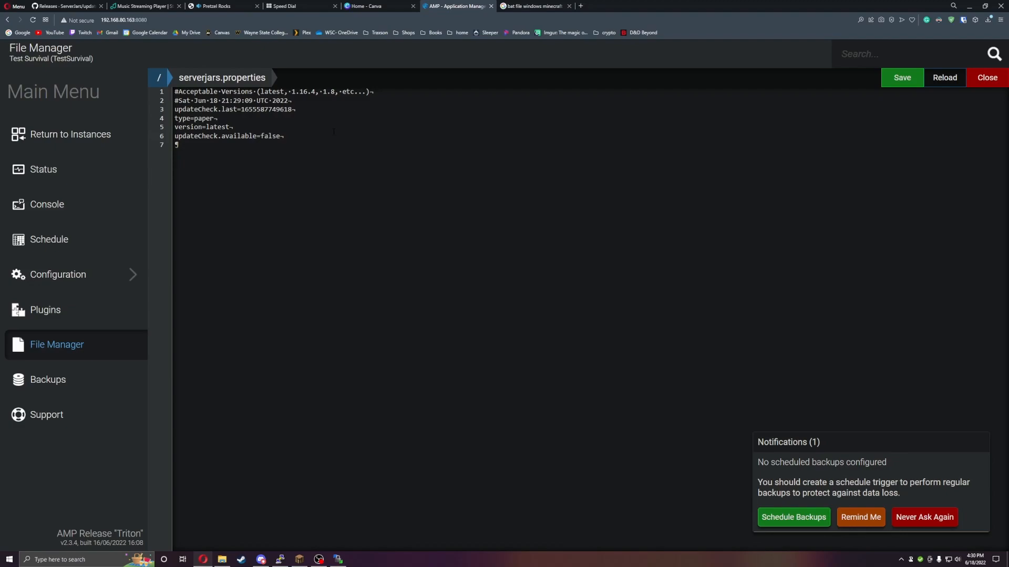
key("ctrl+minus")
key("ctrl+minus")
key("ctrl+minus")
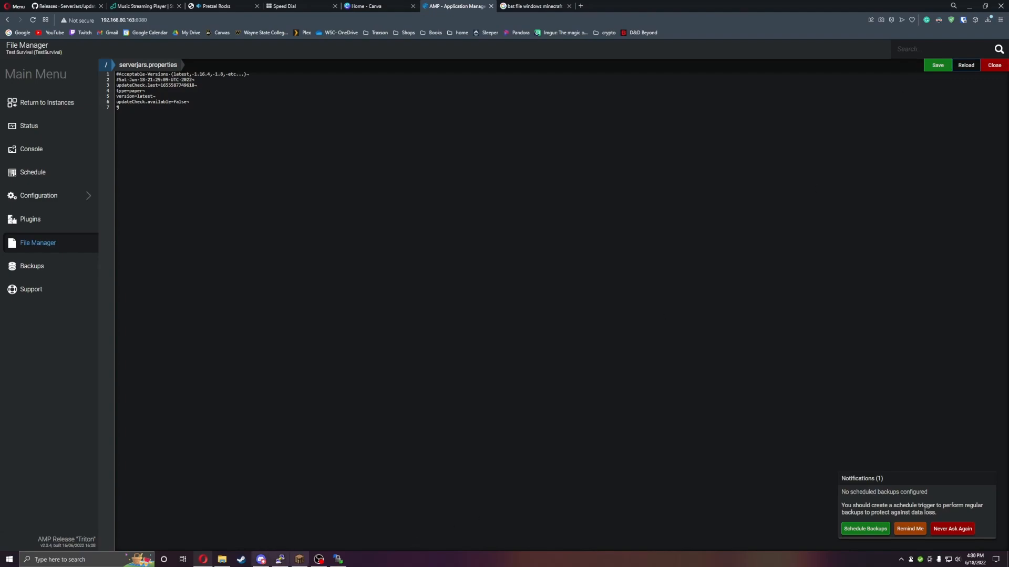
- Switch to Minecraft and join the multiplayer server described as Powered by AMP
left_click(299, 559)
left_click(494, 320)
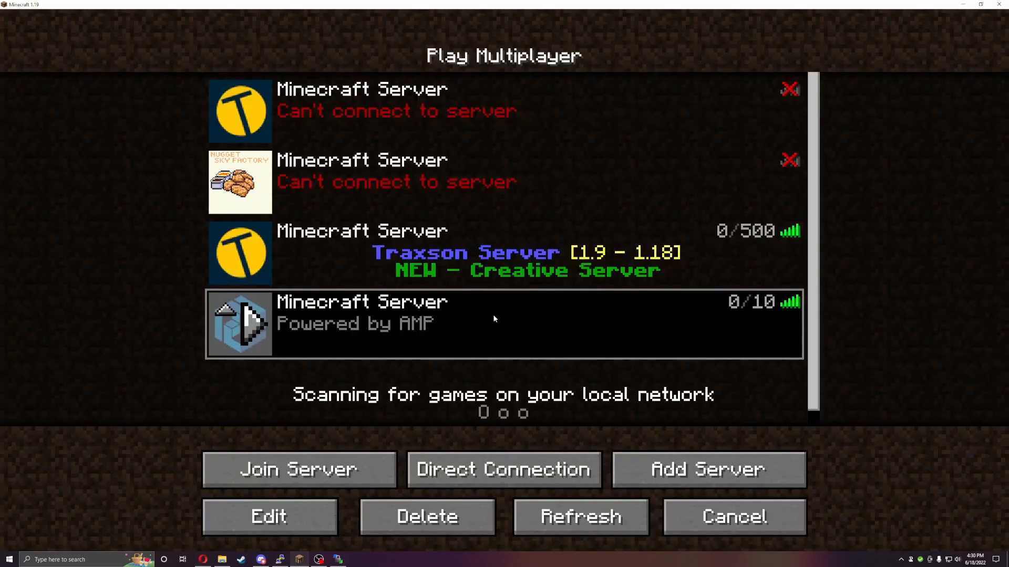
left_click(297, 469)
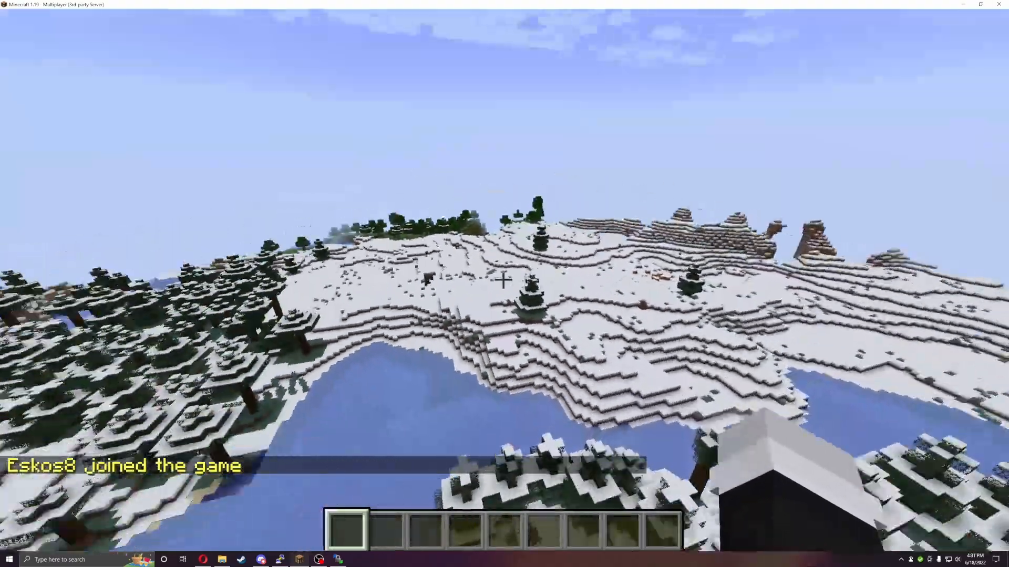
- Check which server version is running with the in-game /version command
key("slash")
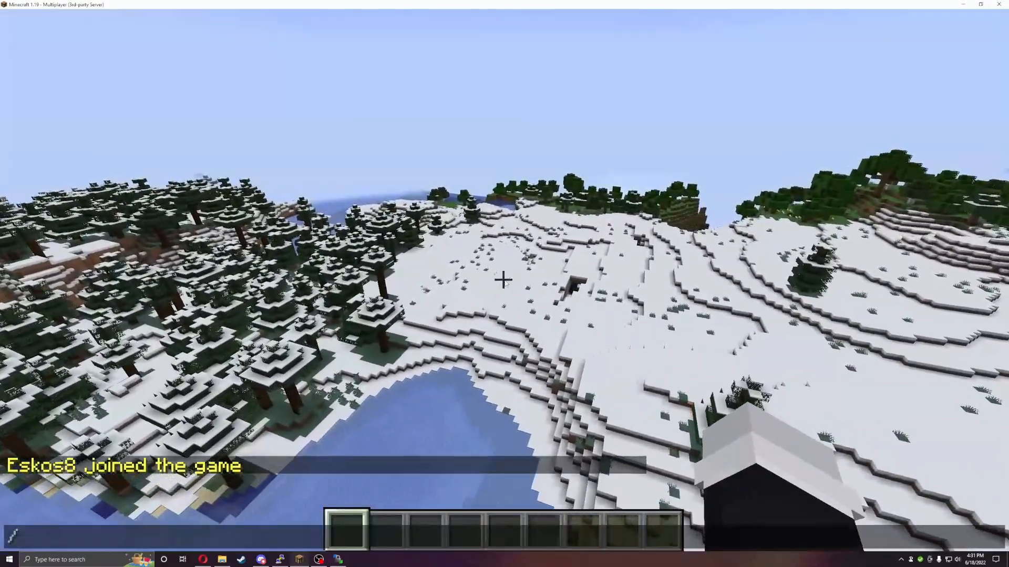
type("versi")
key("Return")
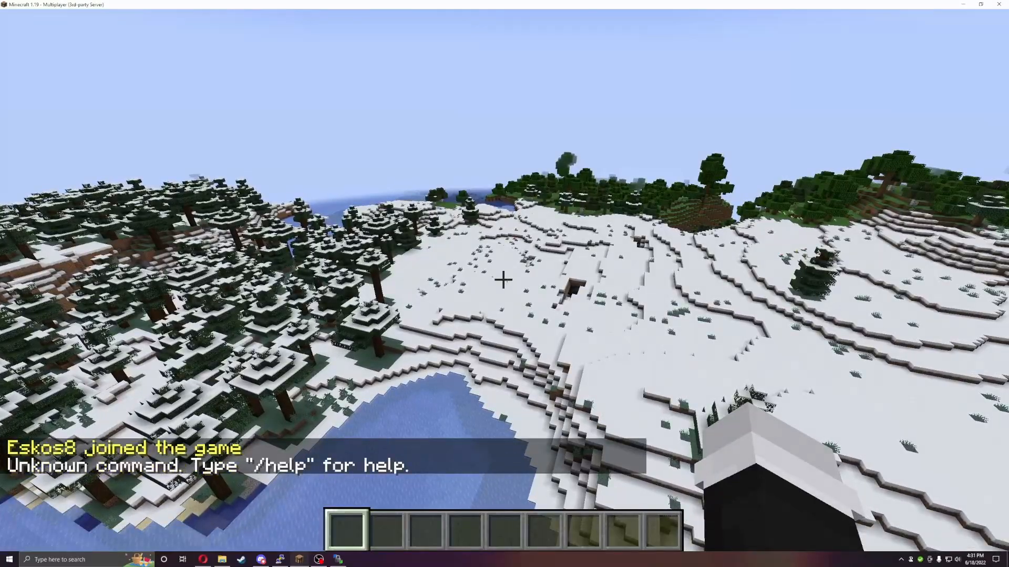
key("slash")
type("vers")
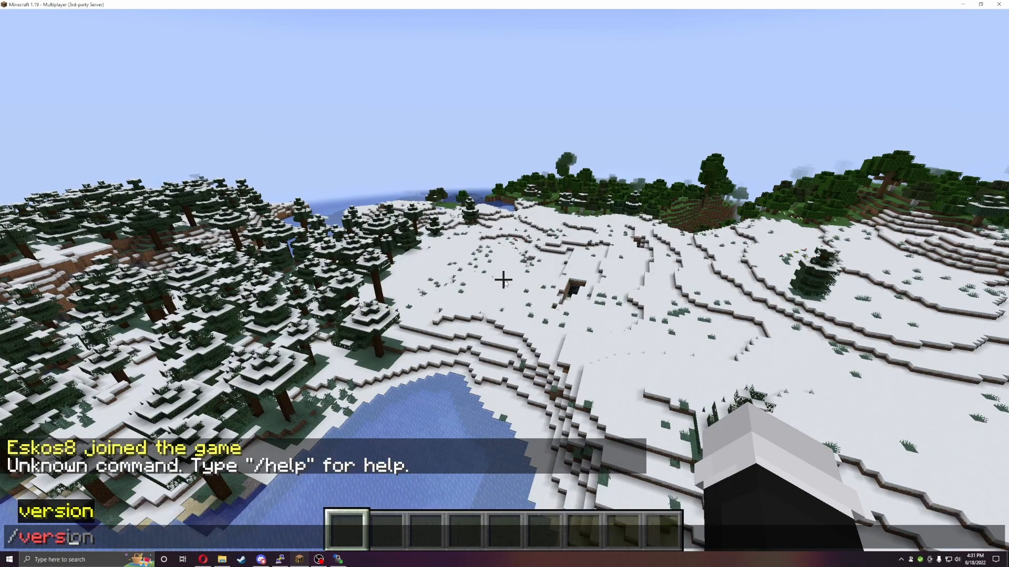
type("ion")
key("Return")
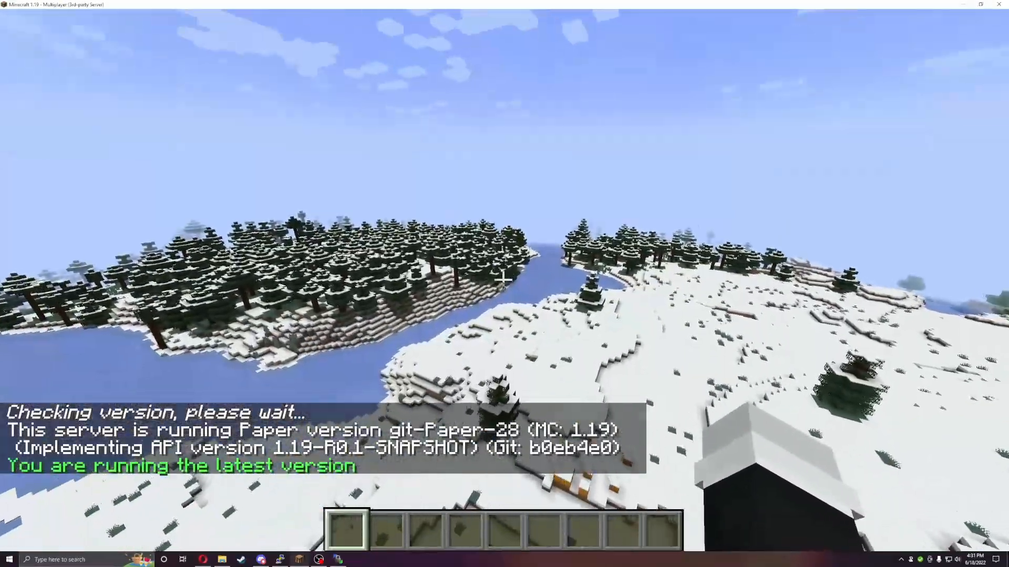
key("w")
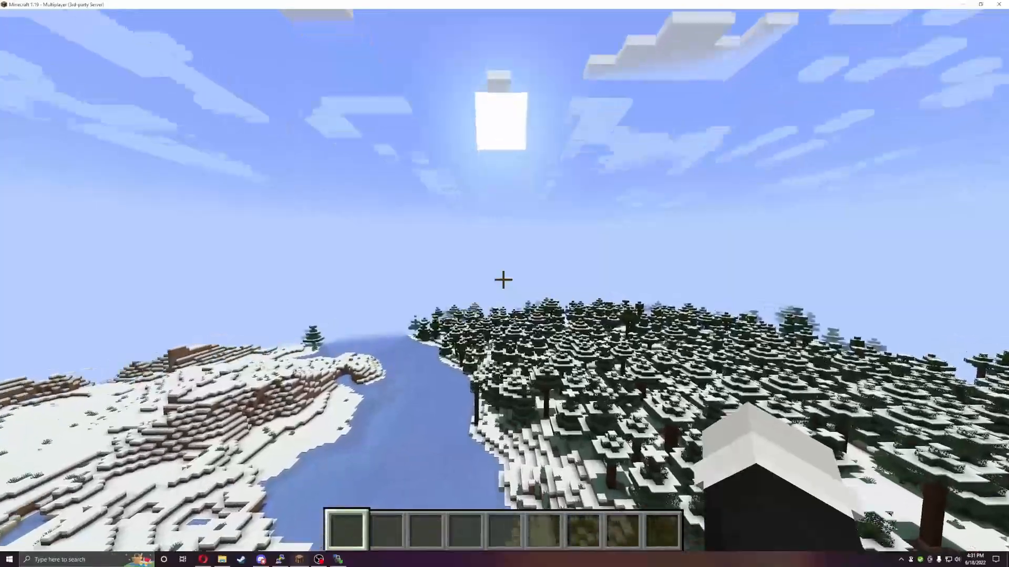
key("w")
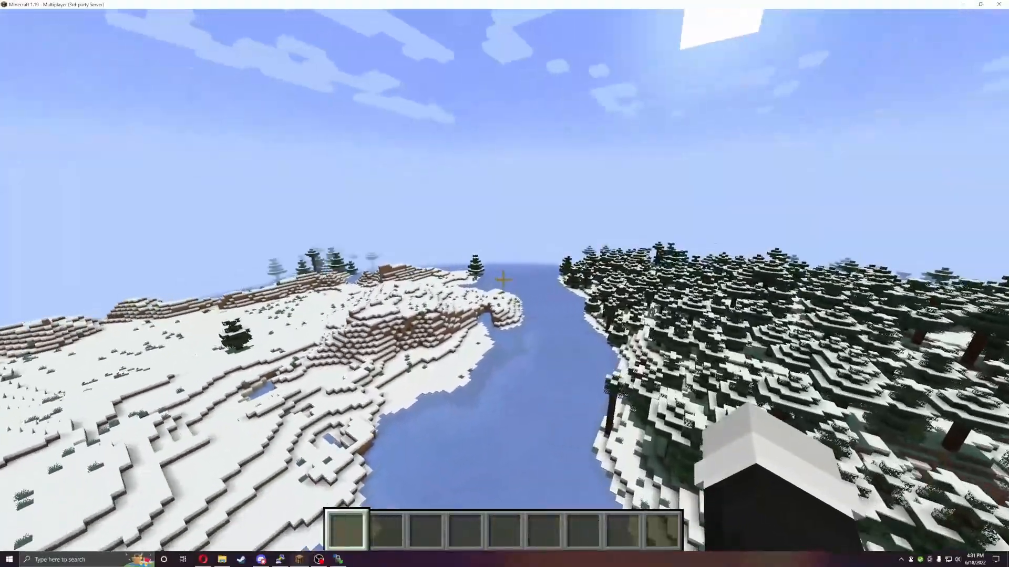
key("w")
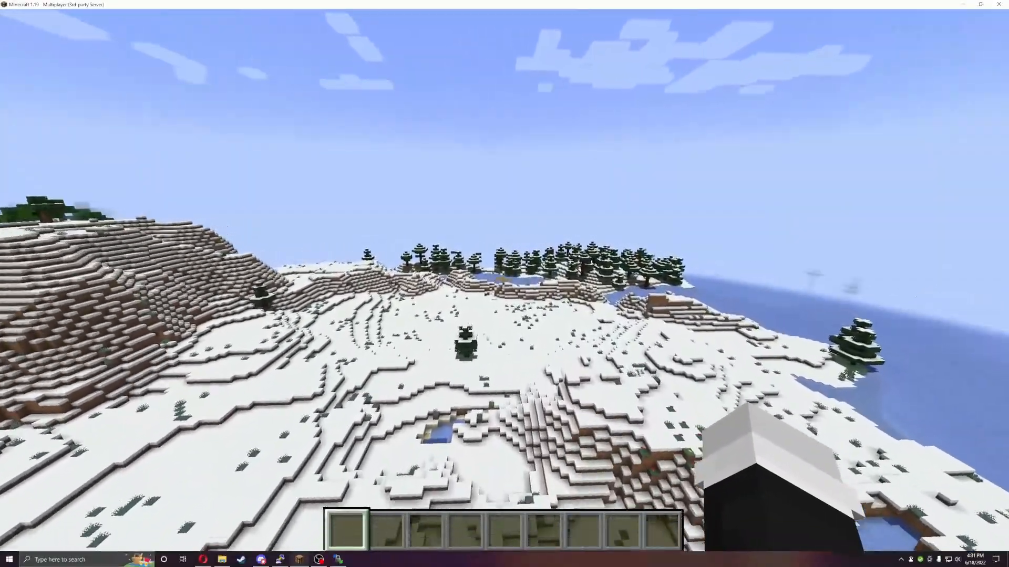
- Switch back to AMP in the browser, restart the Test Survival server from its console and check the startup log
key("super")
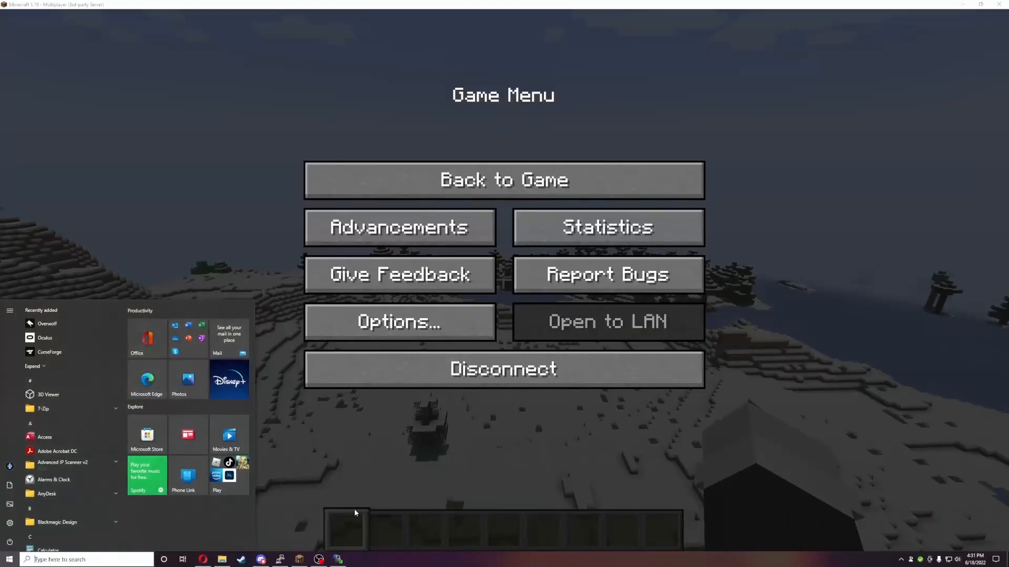
left_click(202, 560)
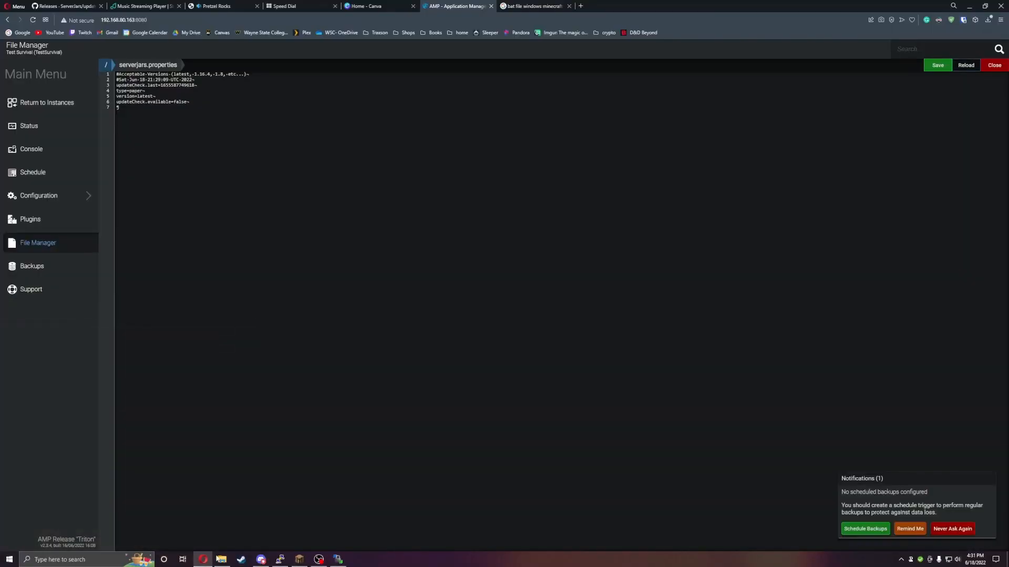
left_click(37, 149)
left_click(126, 78)
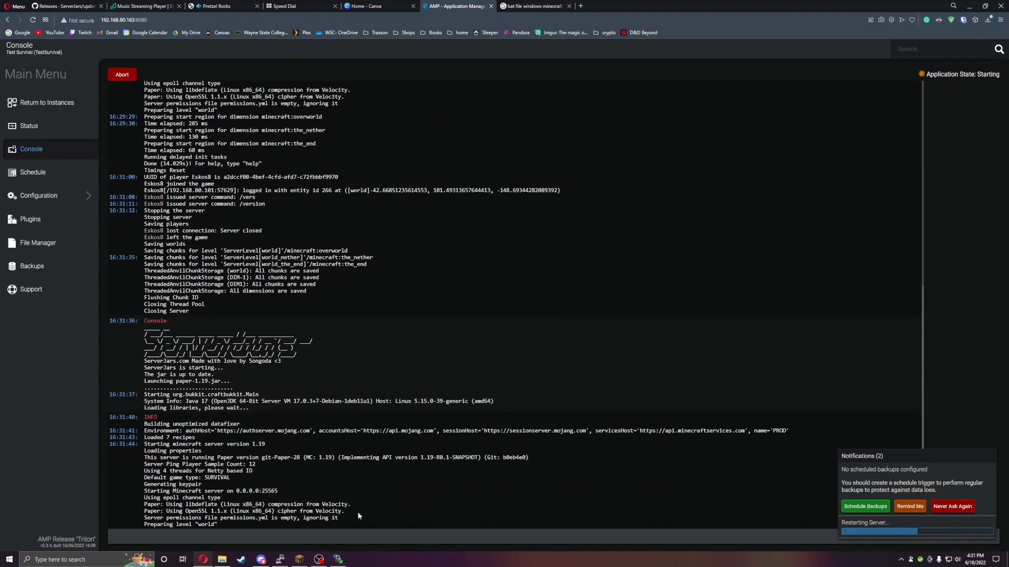
left_click_drag(151, 444, 263, 444)
left_click(266, 444)
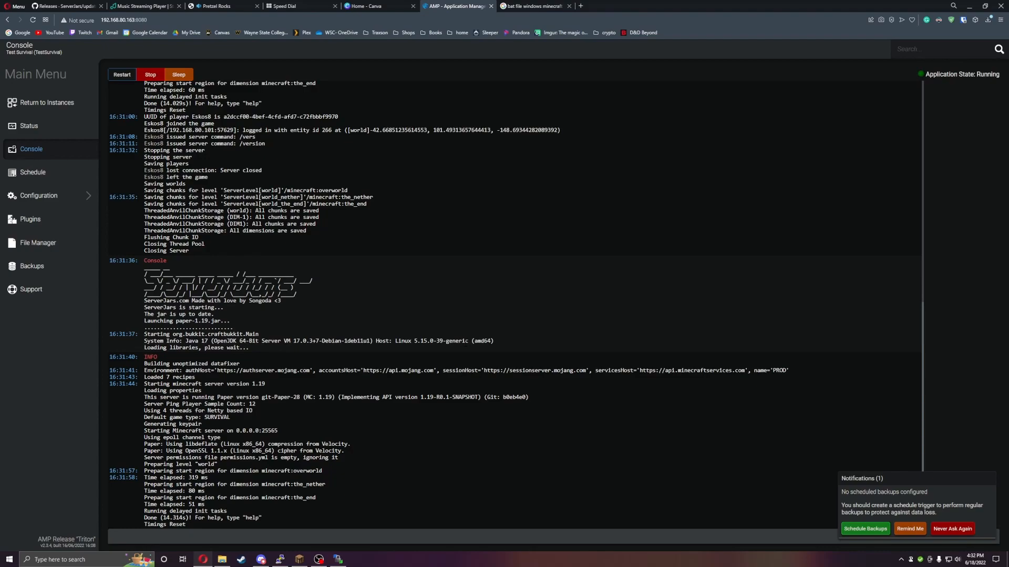
- Search the web for paper in a new tab and compare the Paper 1.18.2 and 1.19 builds on PaperMC's downloads page
left_click(580, 6)
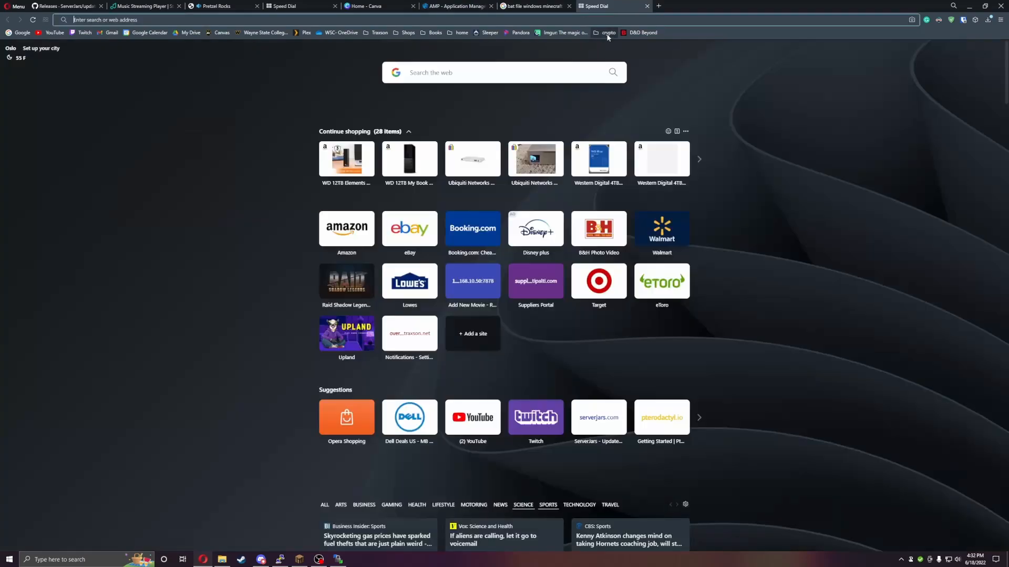
type("paper")
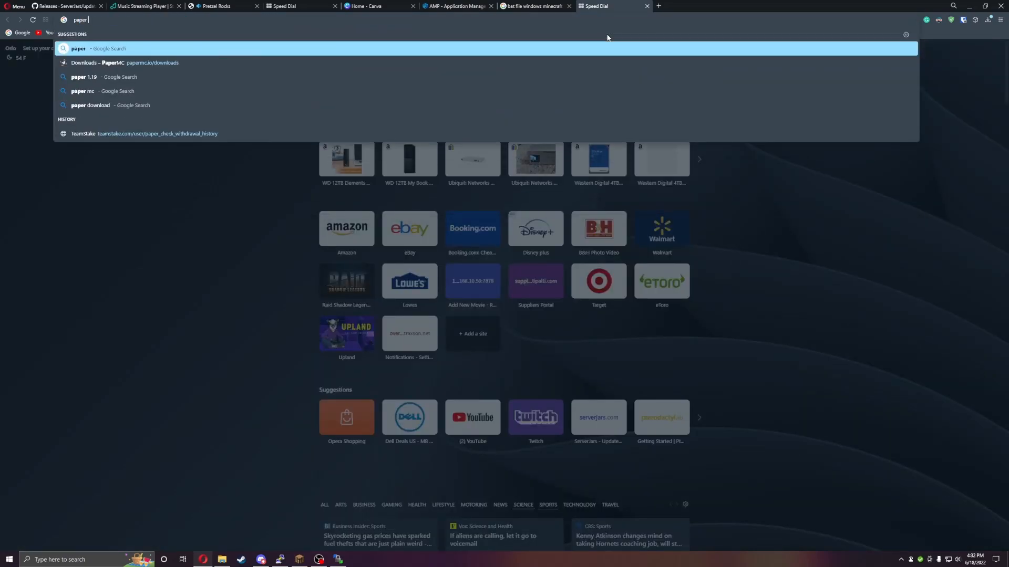
key("Return")
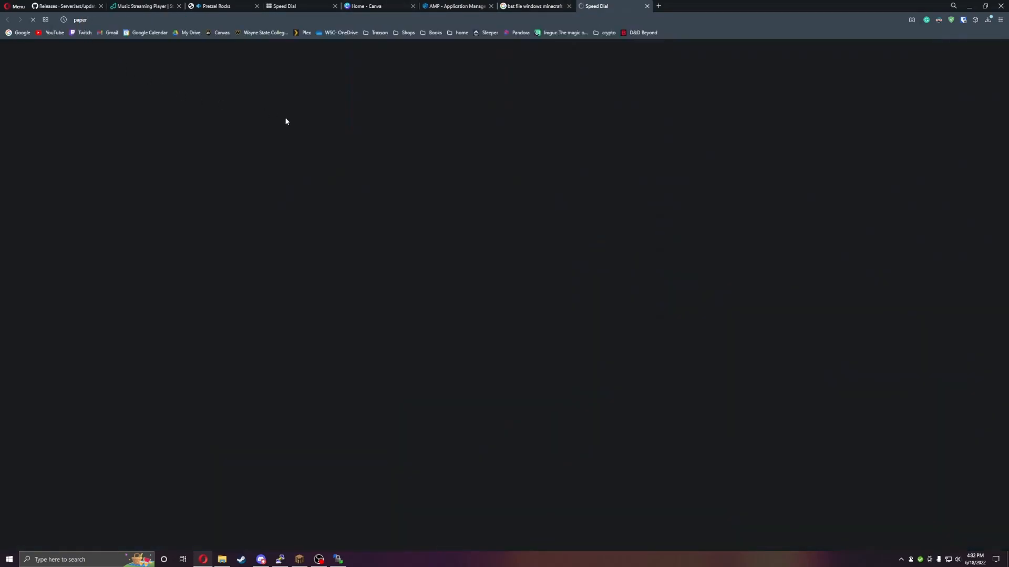
left_click(444, 131)
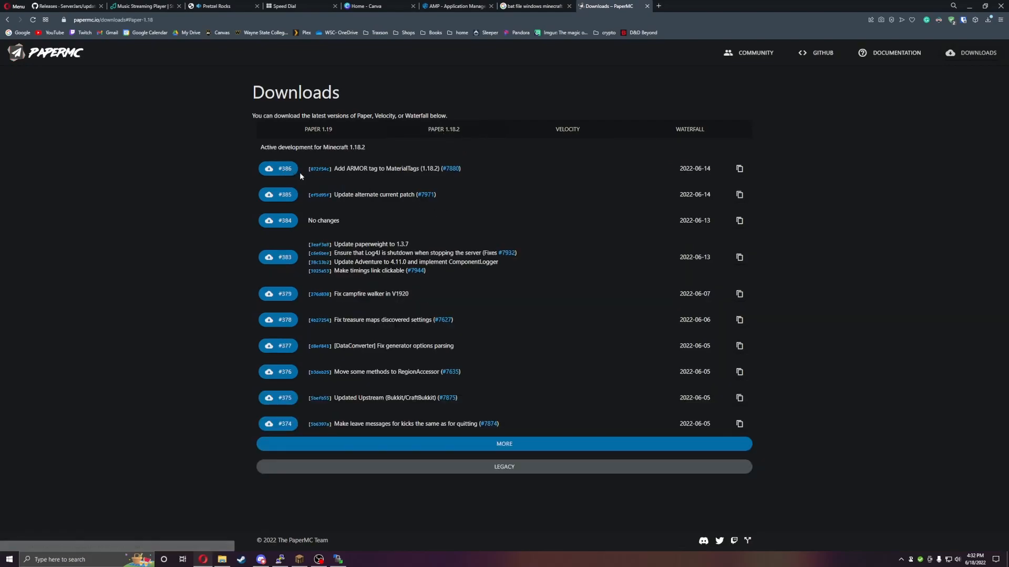
left_click(323, 131)
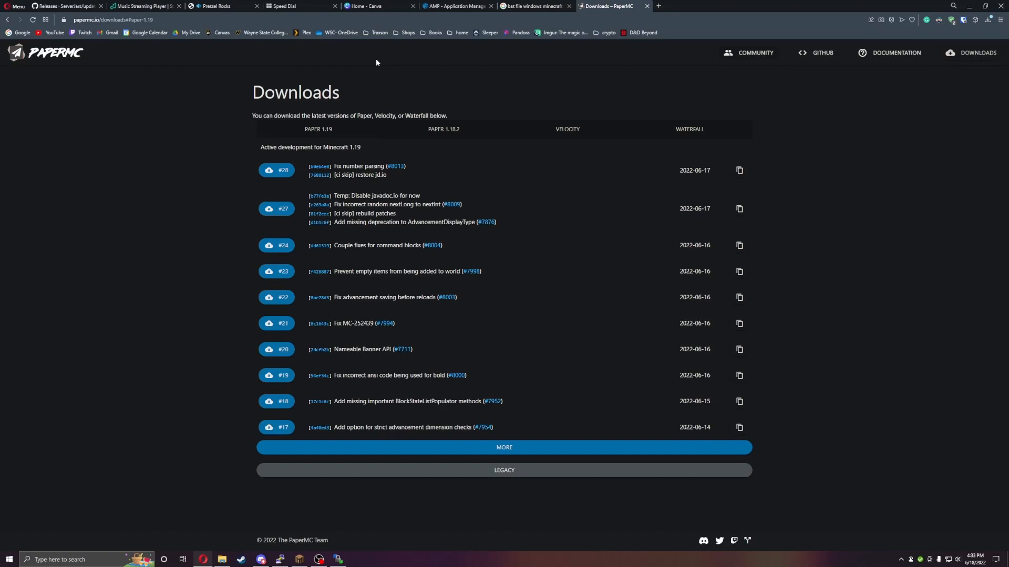
- Switch to Minecraft, rejoin the Powered by AMP server and open the game menu
left_click(298, 558)
left_click(488, 336)
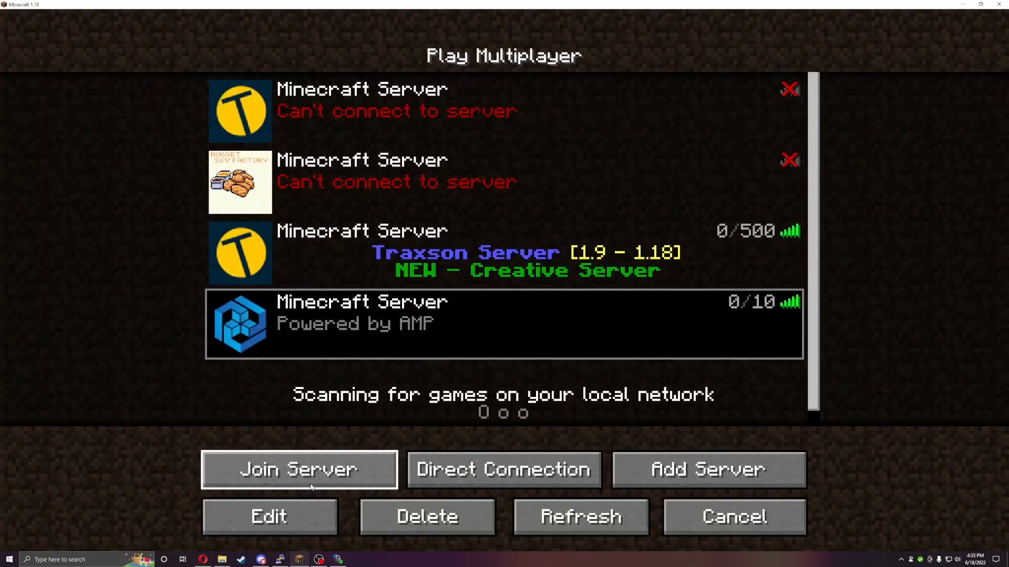
left_click(336, 469)
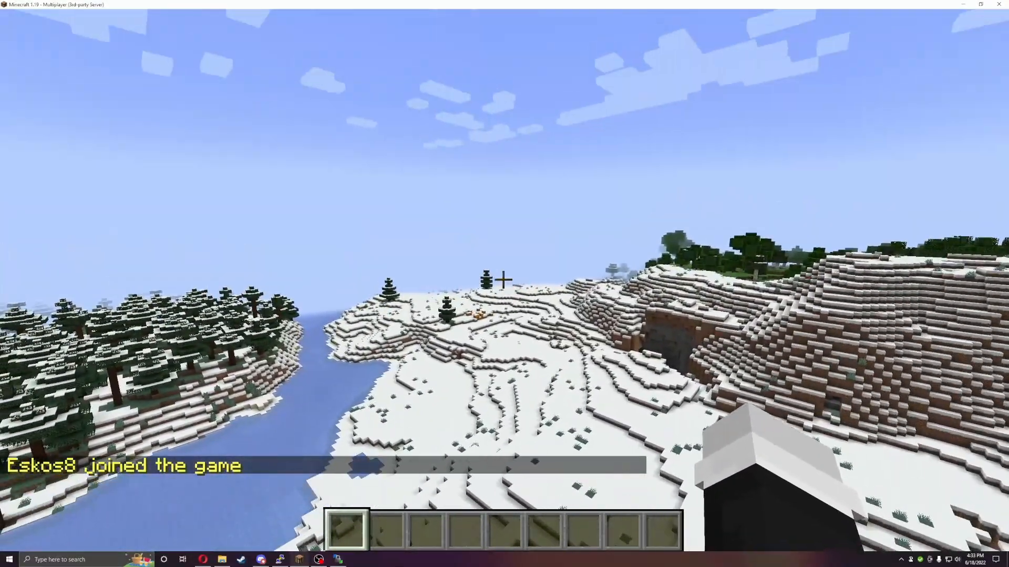
key("Escape")
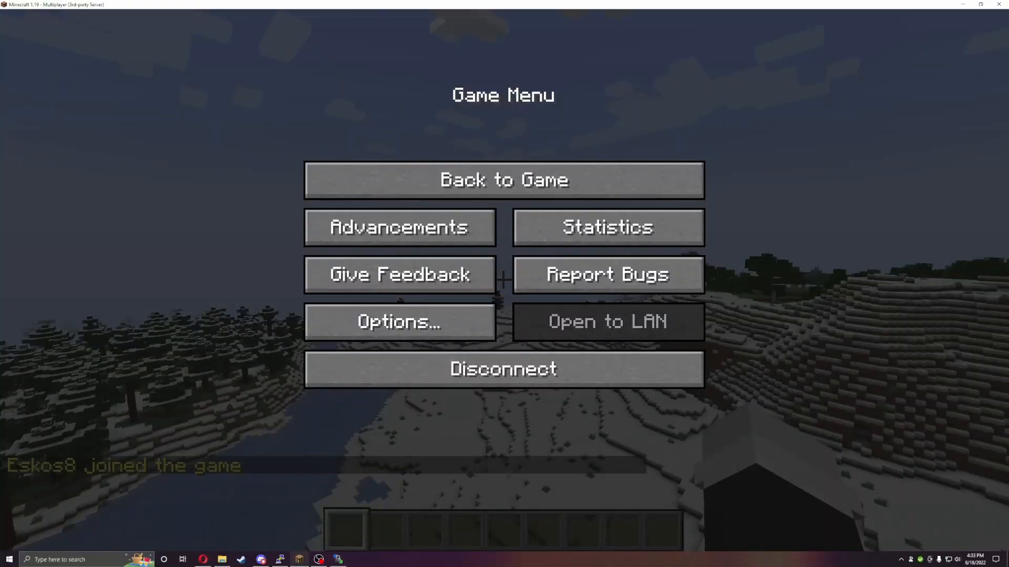